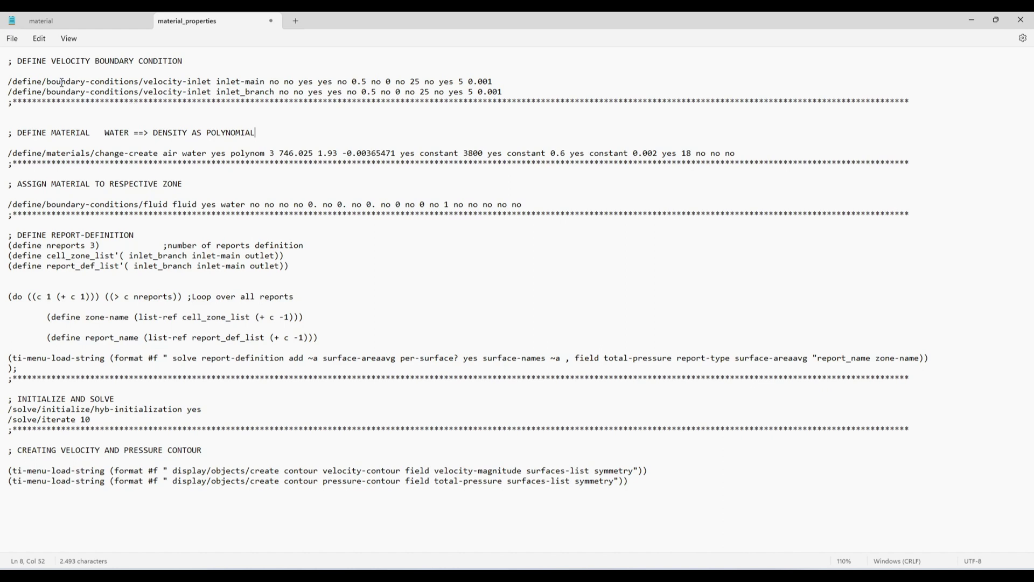
- Examine the velocity inlet boundary condition commands and the water material command with its polynomial density coefficients
drag(18, 62, 181, 64)
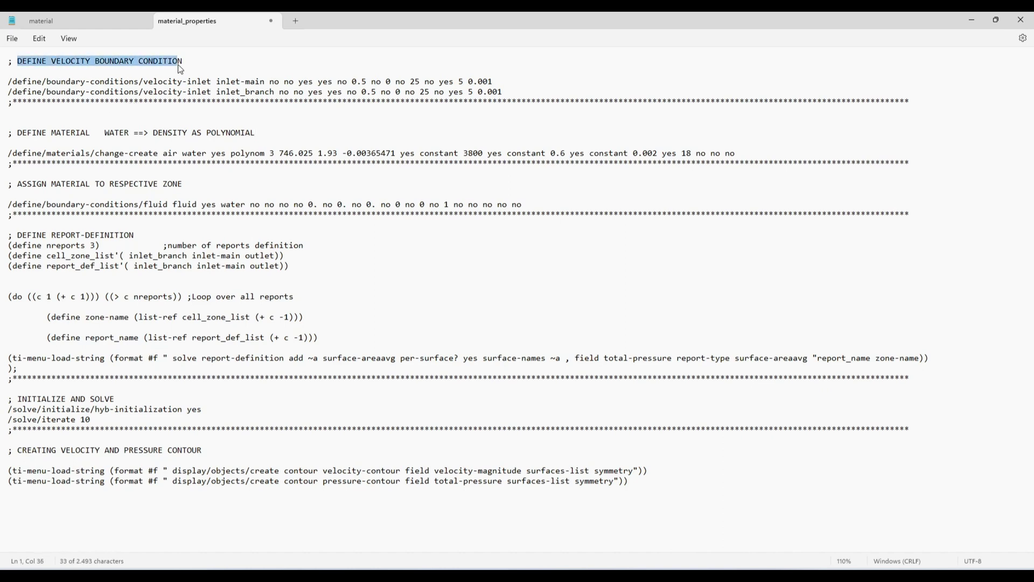
click(110, 93)
drag(8, 82, 506, 94)
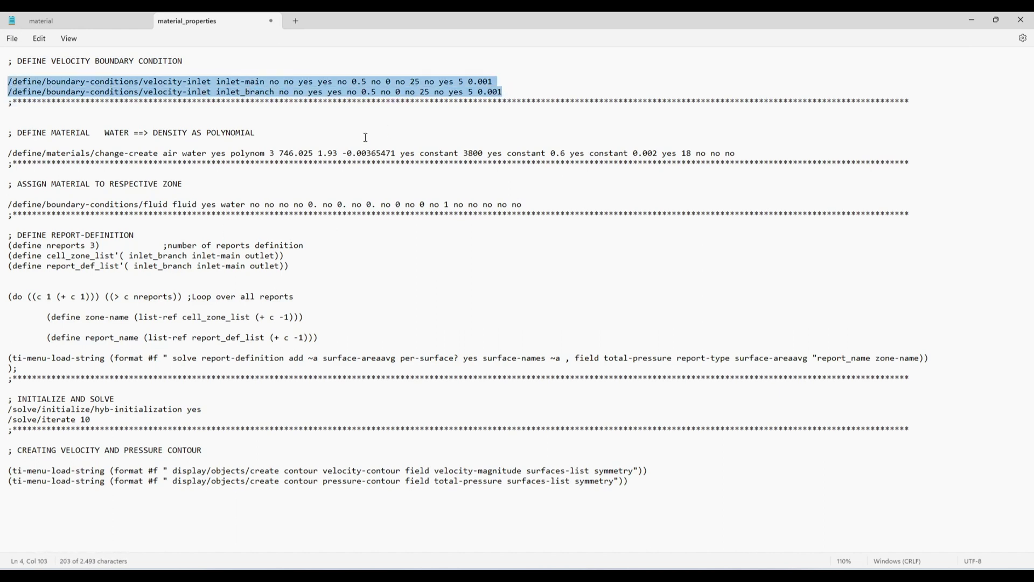
click(230, 85)
drag(216, 82, 273, 92)
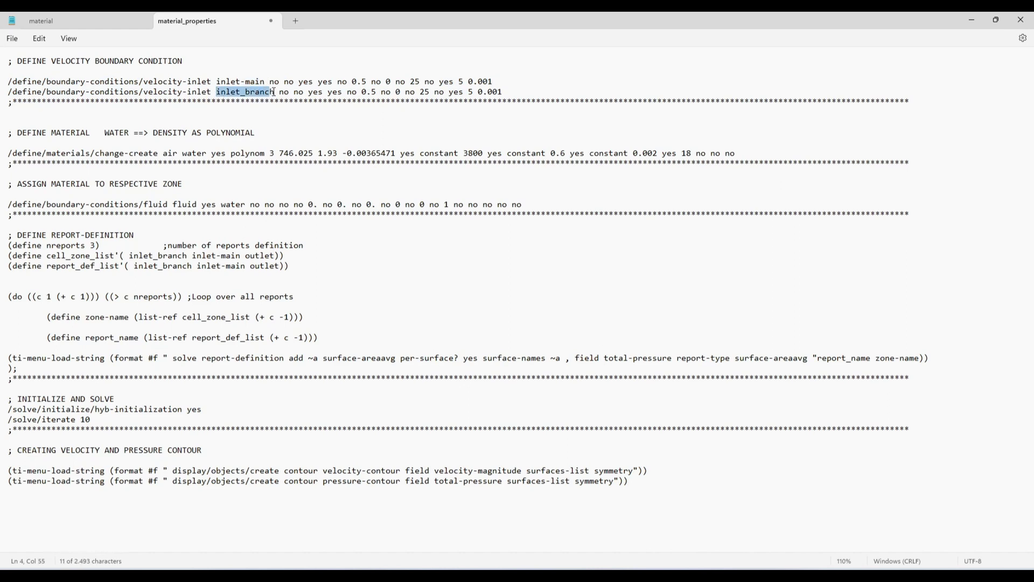
click(79, 154)
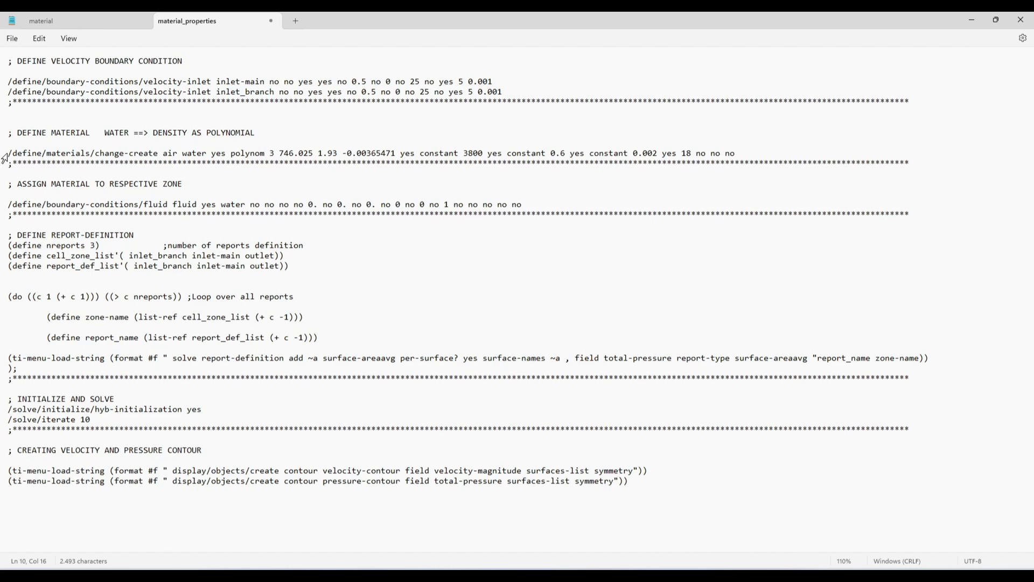
triple_click(5, 156)
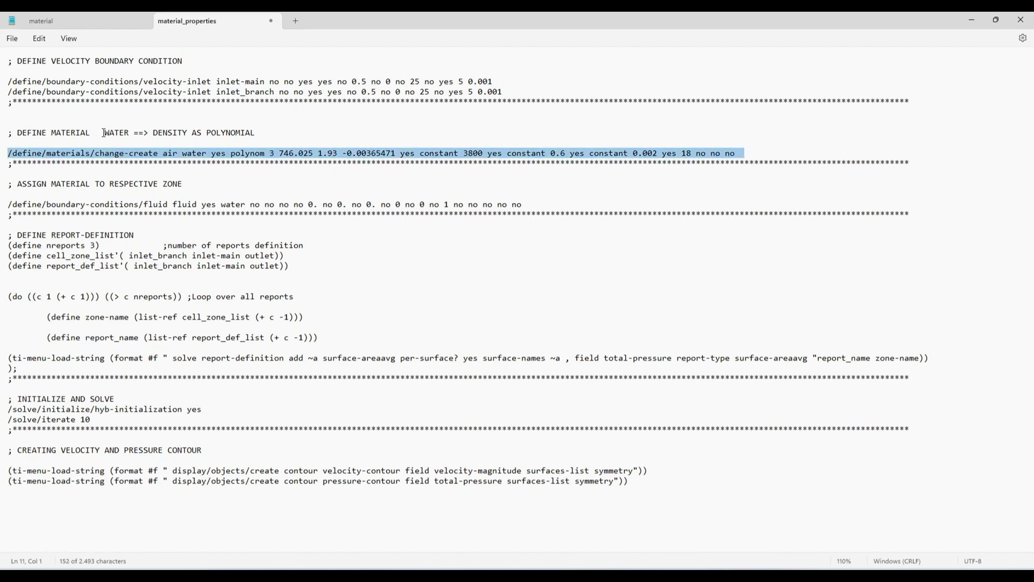
click(155, 135)
double_click(162, 135)
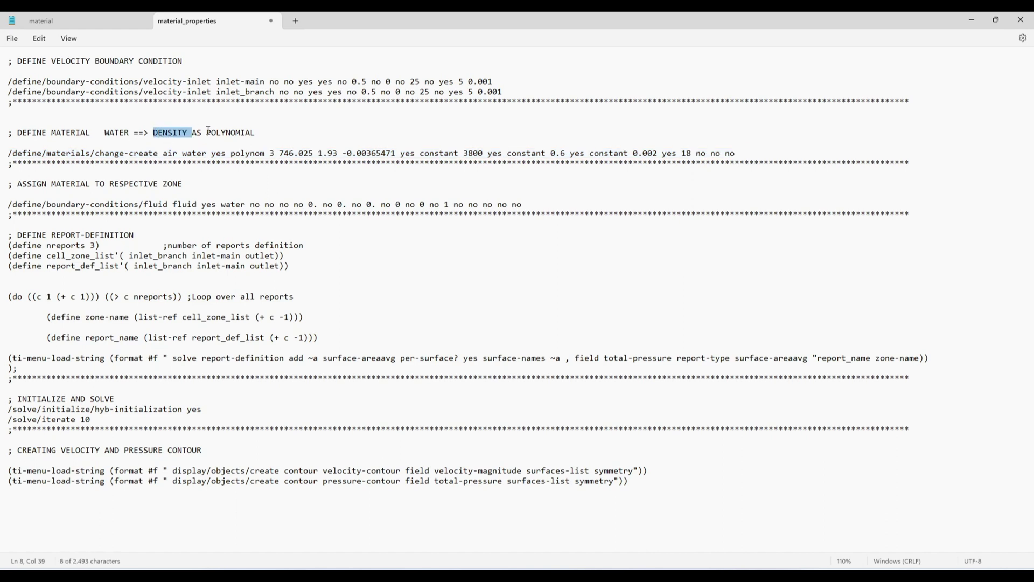
drag(227, 154, 265, 153)
click(271, 153)
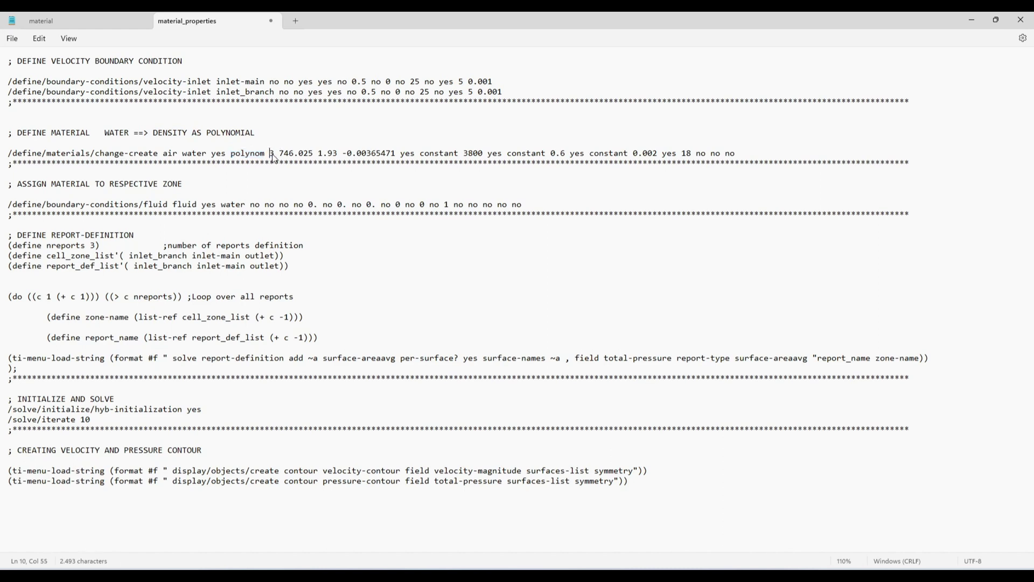
drag(284, 154, 405, 156)
click(267, 229)
- Change the material assignment comment to read "ASSIGN MATERIAL TO RESPECTIVE CELL-ZONE"
drag(17, 183, 184, 190)
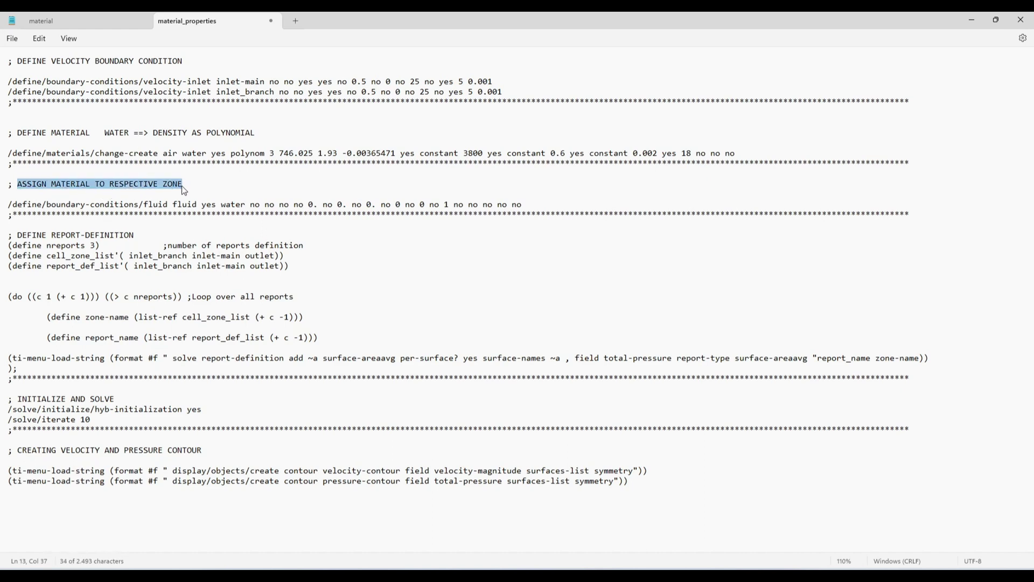
click(163, 183)
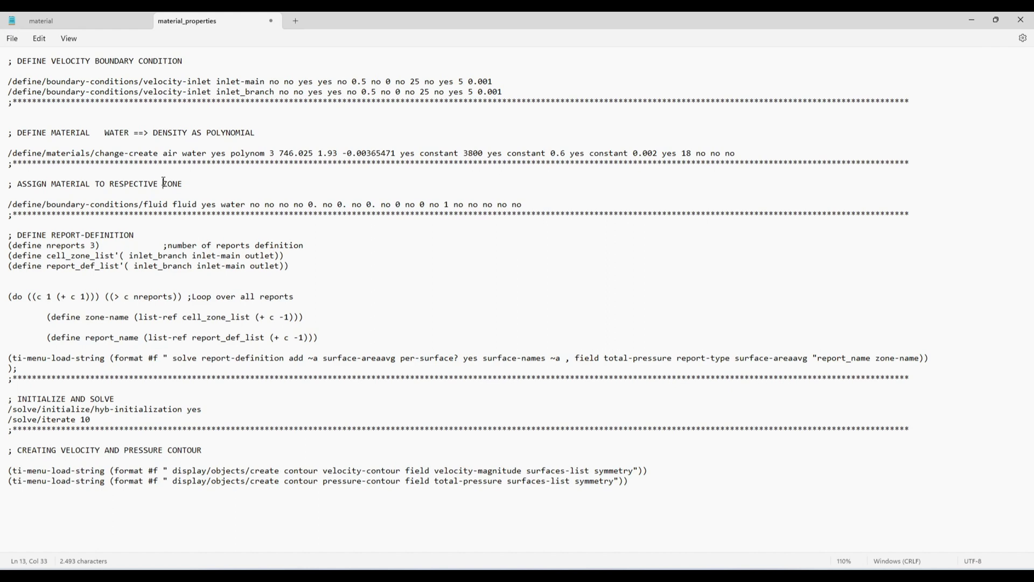
text(CELL-)
- Examine the fluid zone assignment command, the report-definition loop with its lists, and the initialize-and-solve block
drag(7, 205, 510, 206)
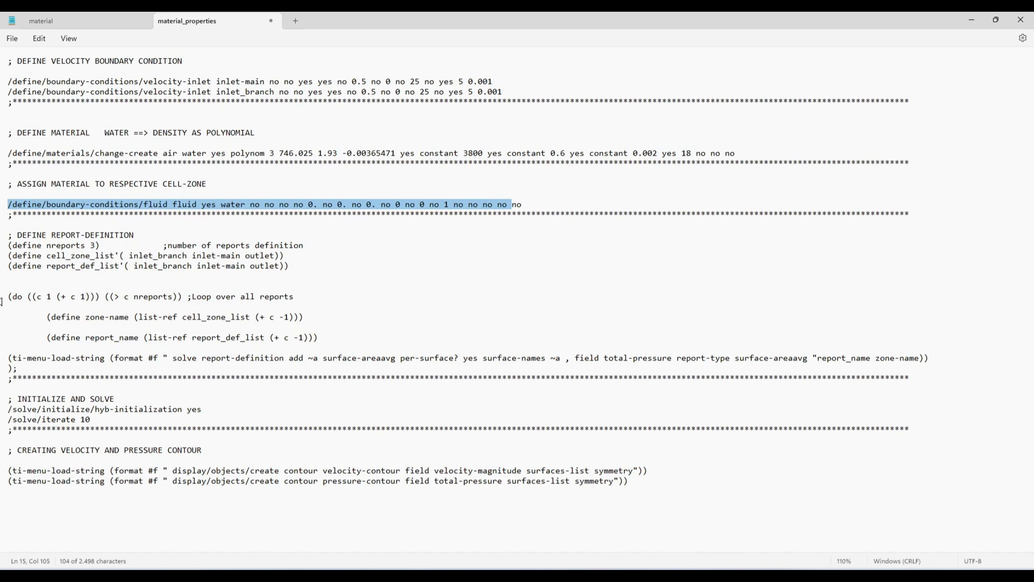
click(59, 326)
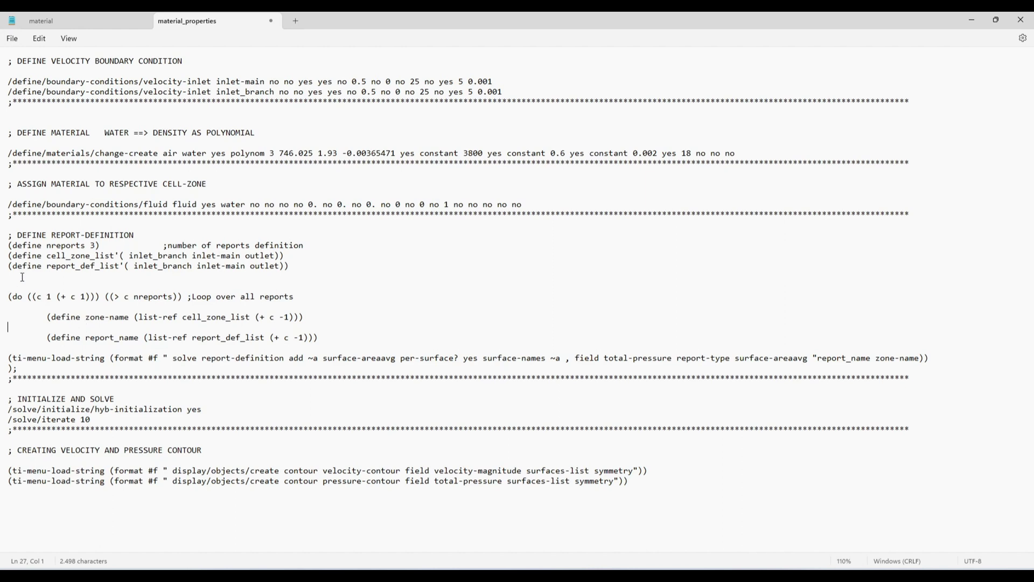
drag(17, 235, 58, 372)
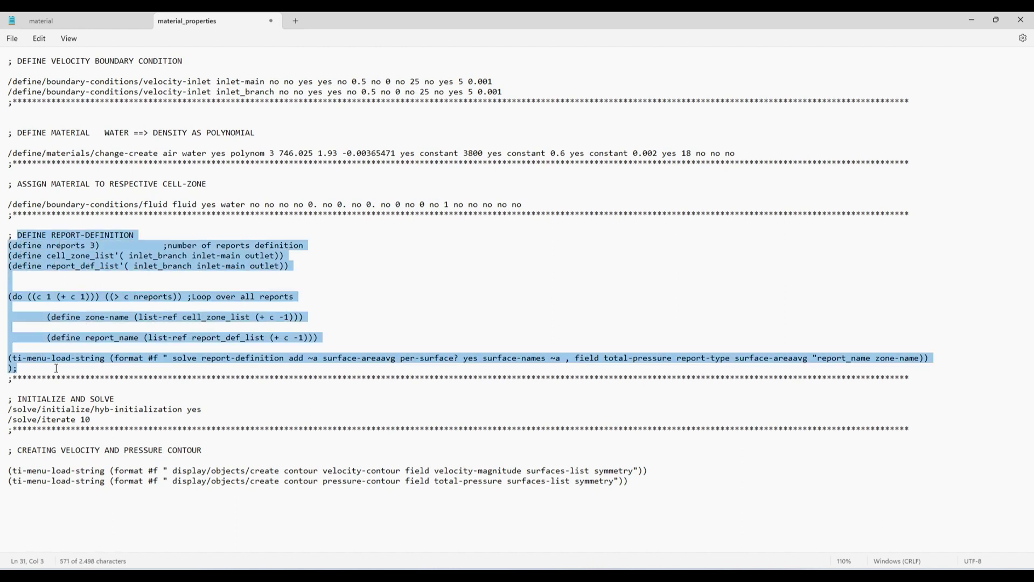
click(71, 296)
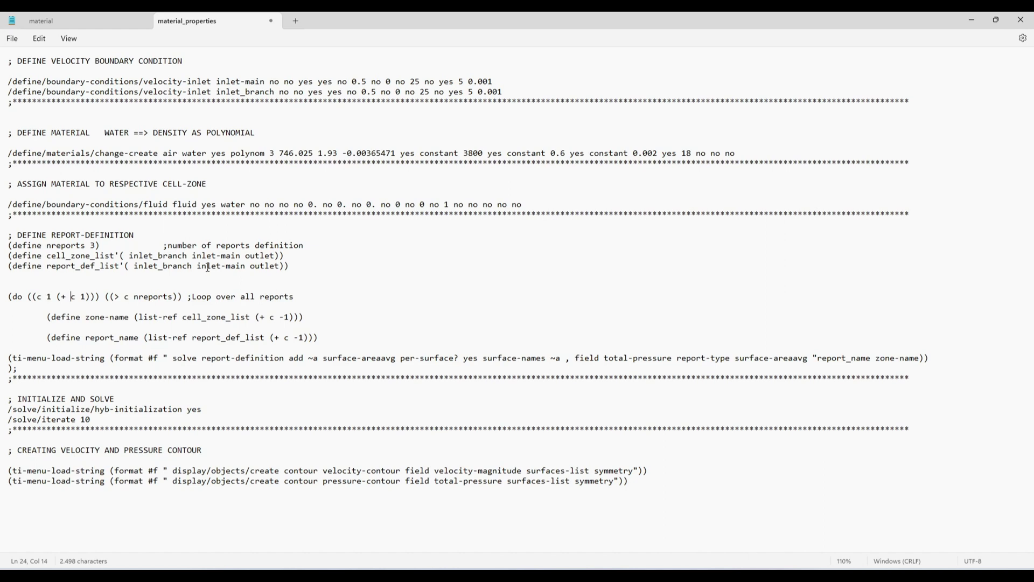
click(269, 266)
drag(101, 420, 21, 404)
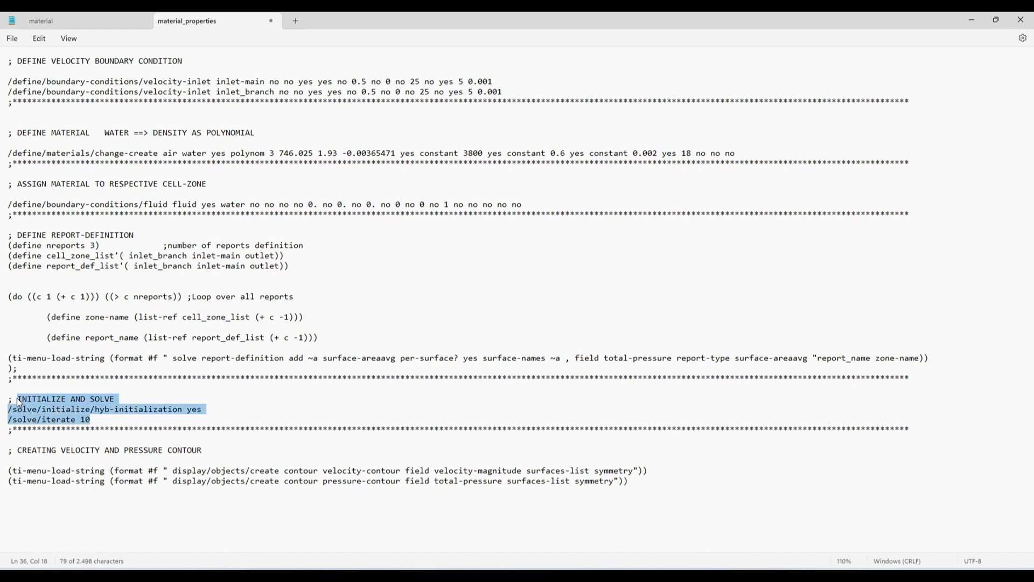
click(143, 412)
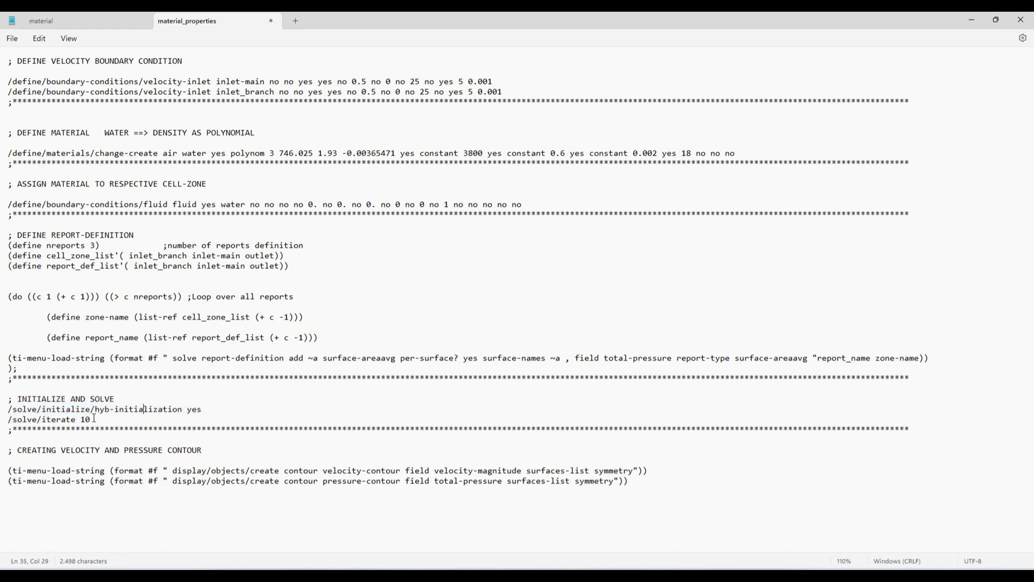
- Set the number of iterations in the /solve/iterate command to 50
click(92, 421)
key(BackSpace)
key(BackSpace)
text(50)
- Examine the velocity and pressure contour commands, and look over the velocity inlet lines and the script as a whole
click(323, 480)
drag(439, 473, 493, 474)
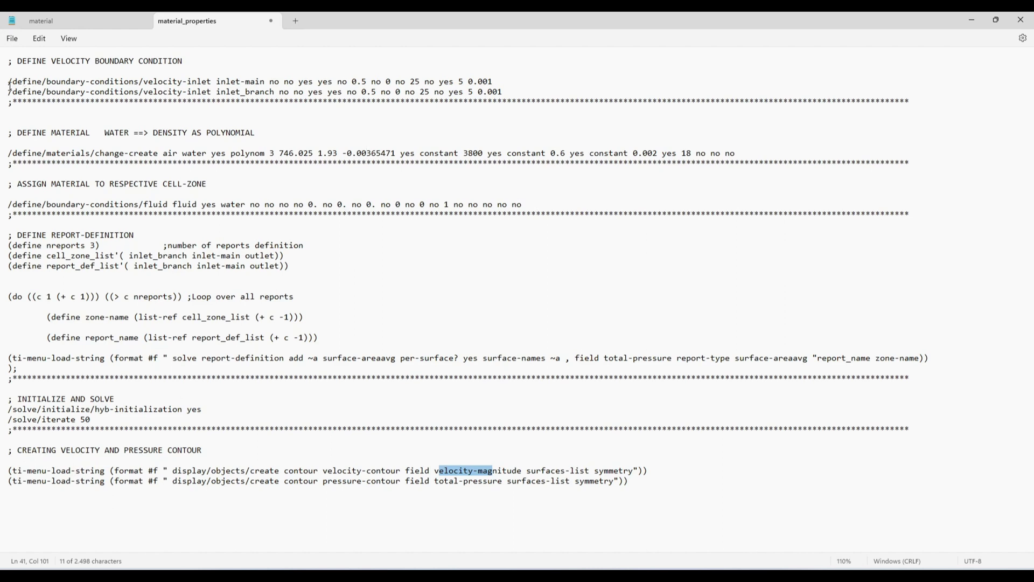
drag(12, 82, 135, 95)
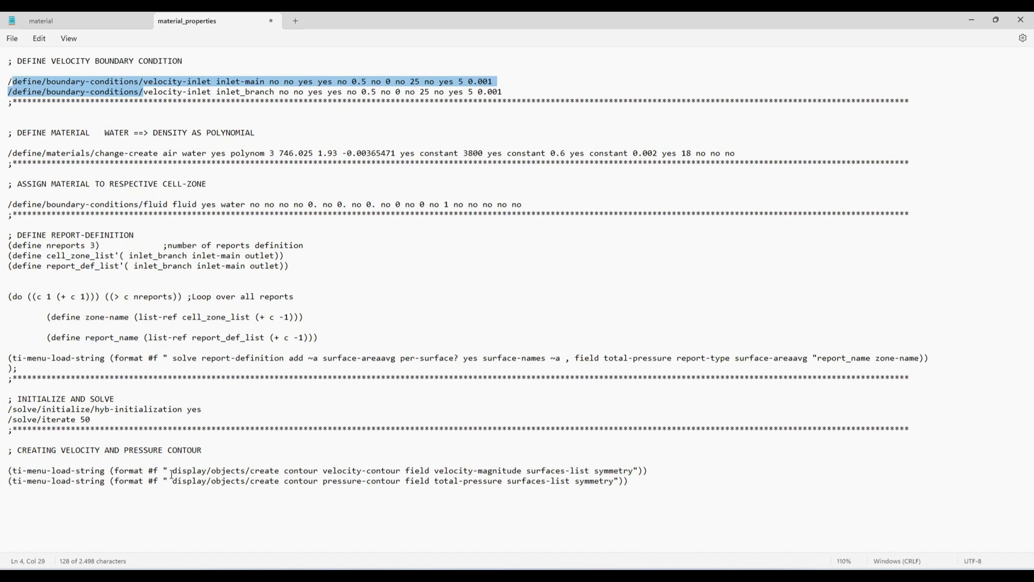
click(504, 519)
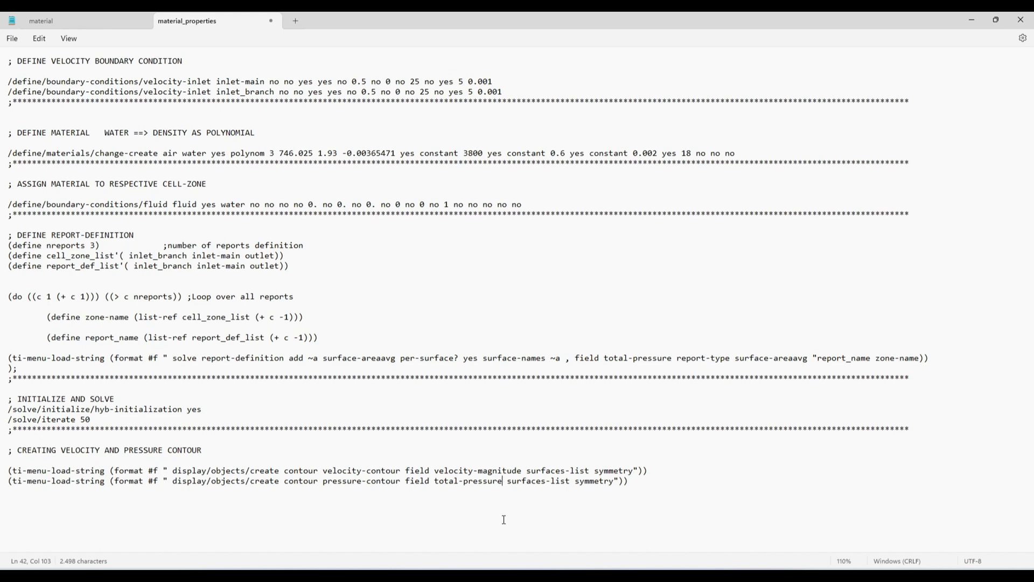
key(ctrl+a)
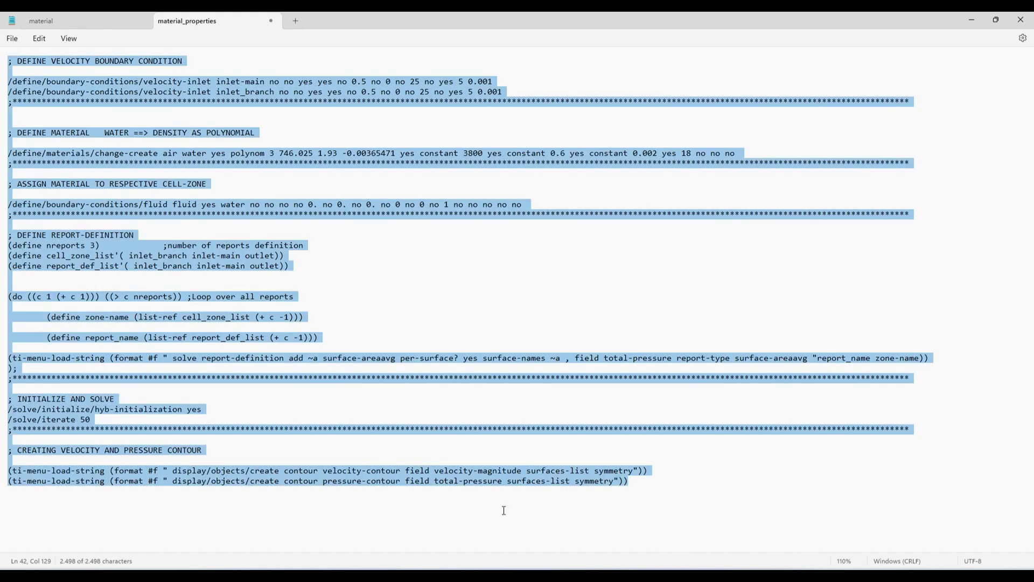
click(503, 502)
- Set the inlet-main velocity to 0.3, and set the inlet_branch velocity to 0.6 and its temperature to 60
click(368, 81)
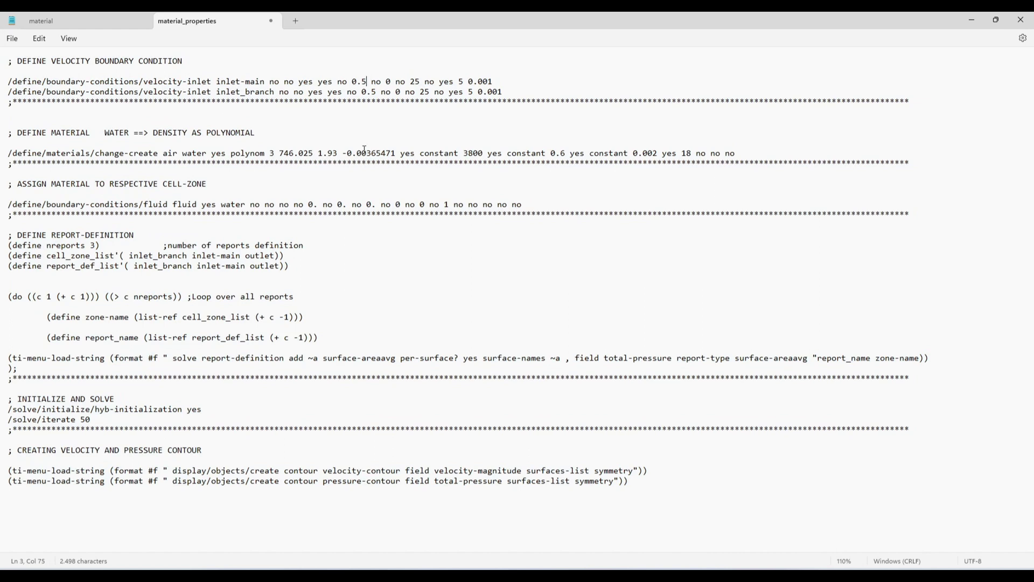
key(BackSpace)
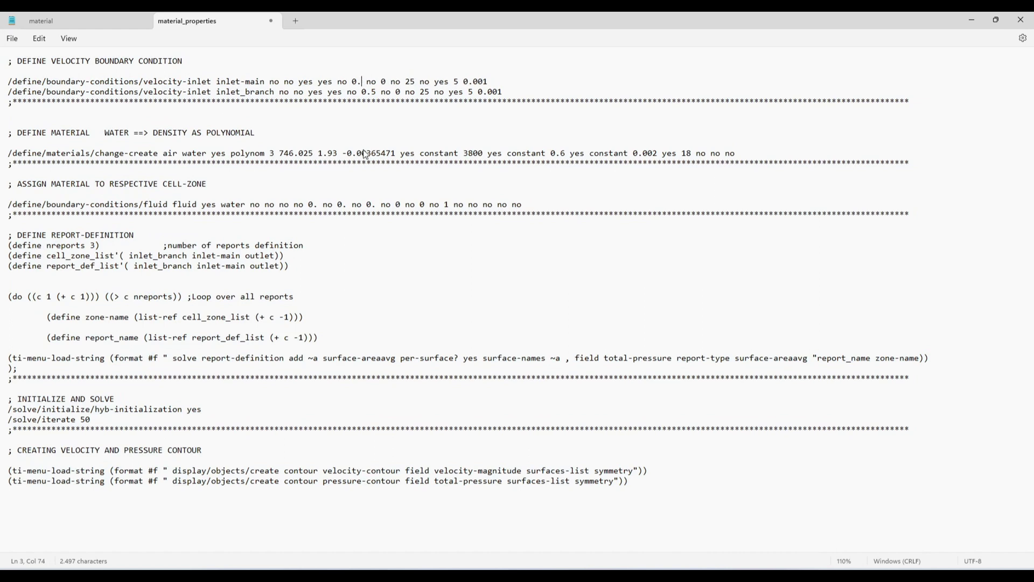
text(5)
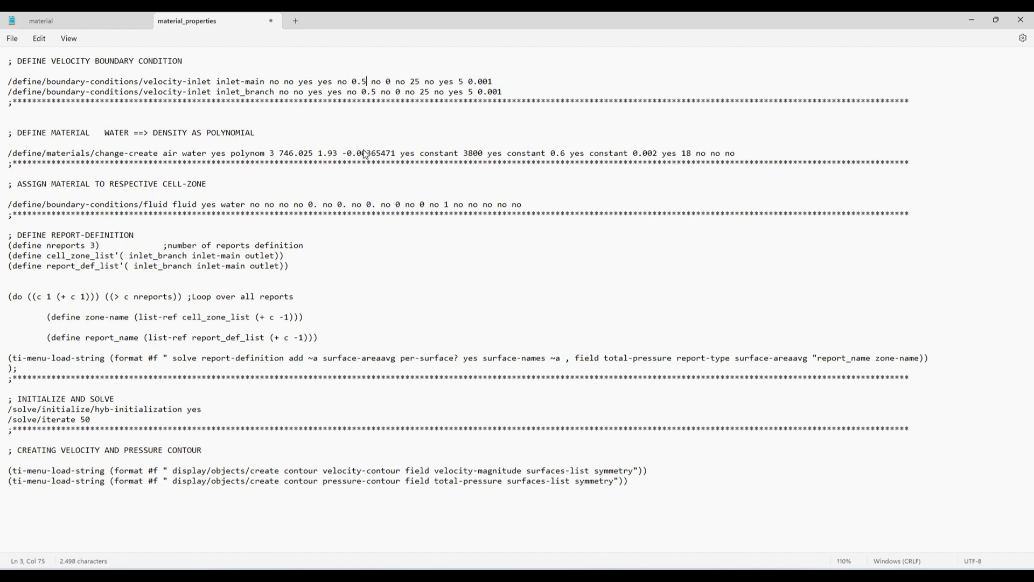
key(Right)
key(Right)
key(BackSpace)
text(6)
click(430, 92)
key(BackSpace)
key(BackSpace)
text(60)
- Rename the created material from water to water-liq in the change-create command
click(184, 153)
key(Right)
text(-liq)
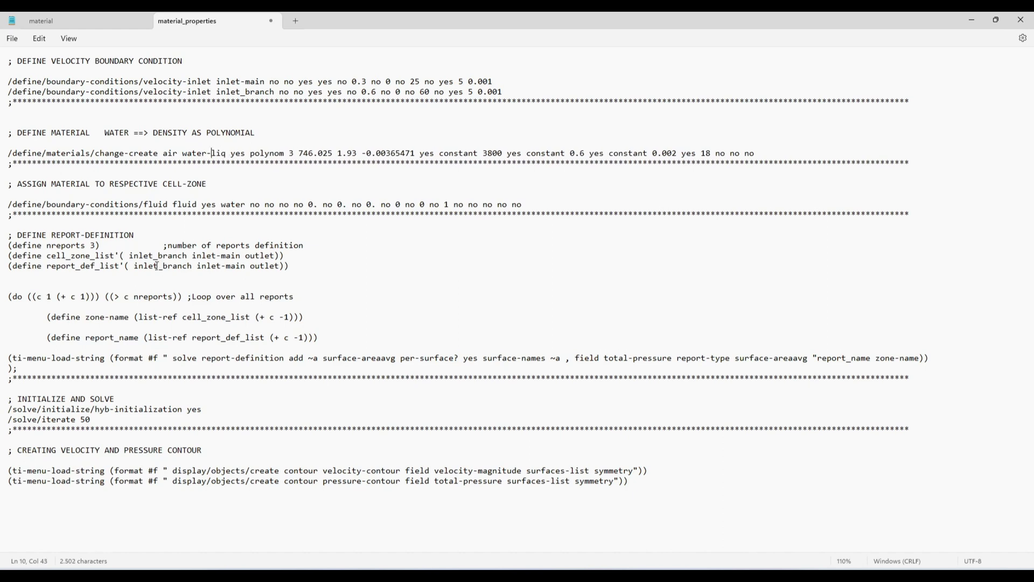
click(192, 265)
key(BackSpace)
key(BackSpace)
key(BackSpace)
key(BackSpace)
key(BackSpace)
text(ranch)
- Select the whole script, switch to Ansys Fluent, and review the materials, fluid cell zone settings, report definitions and contours in the model tree
click(287, 528)
key(ctrl+a)
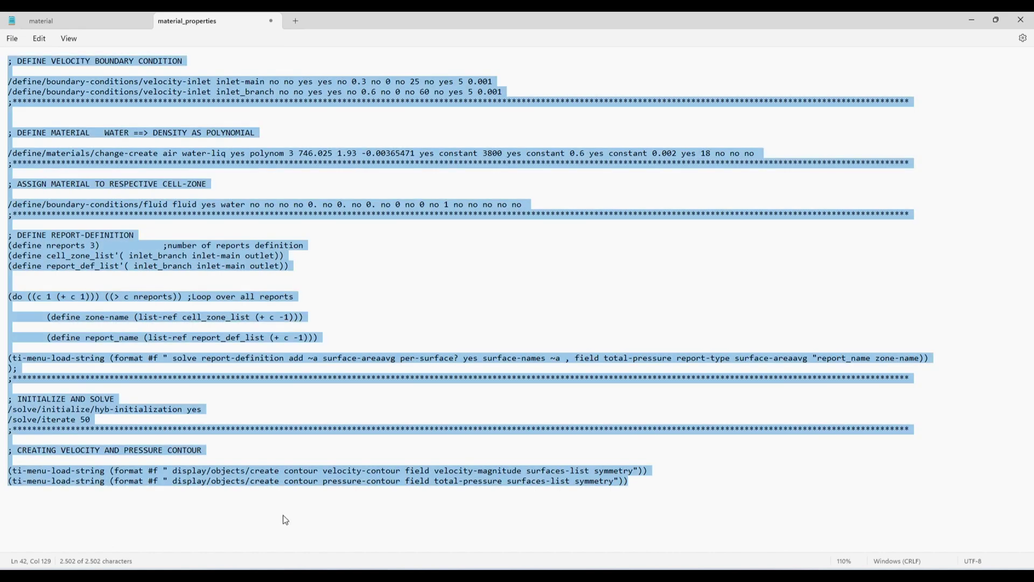
key(alt+Tab)
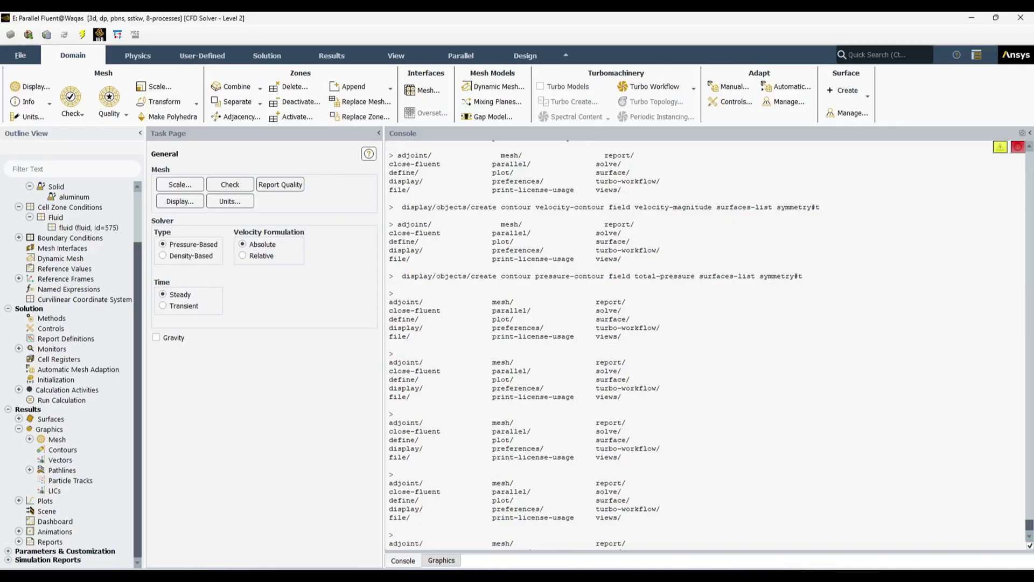
scroll(86, 298, up, 2)
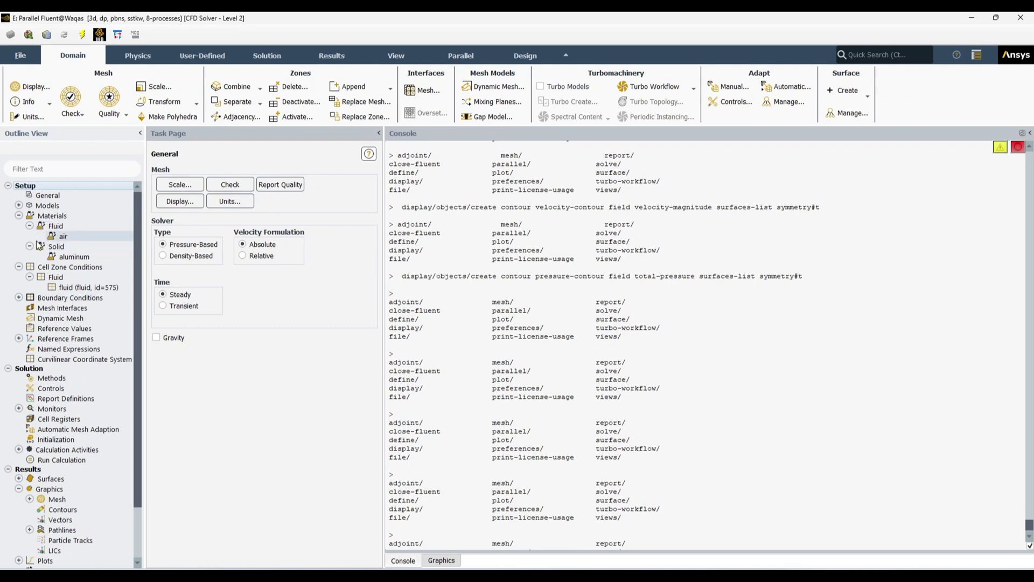
click(30, 246)
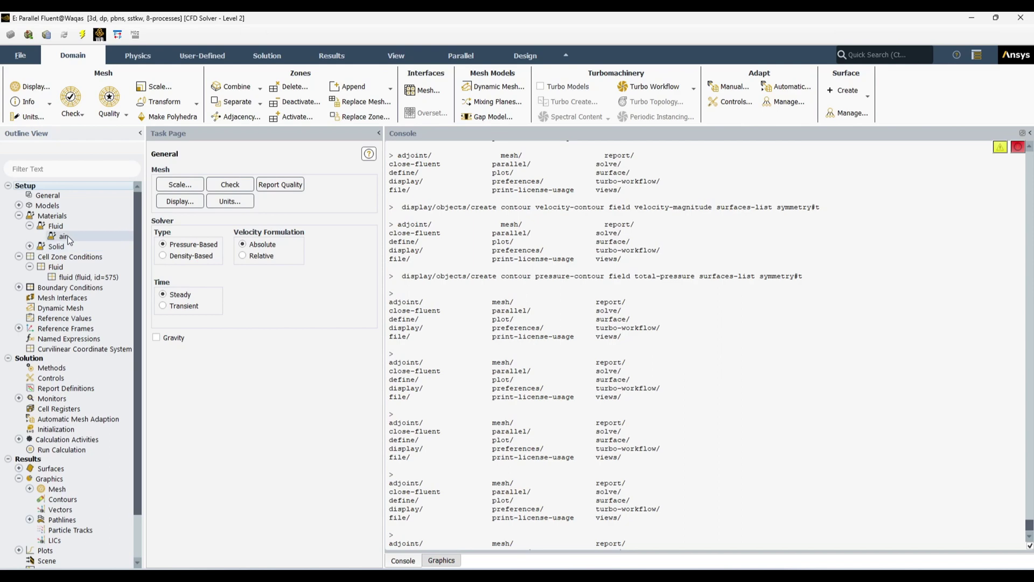
click(30, 246)
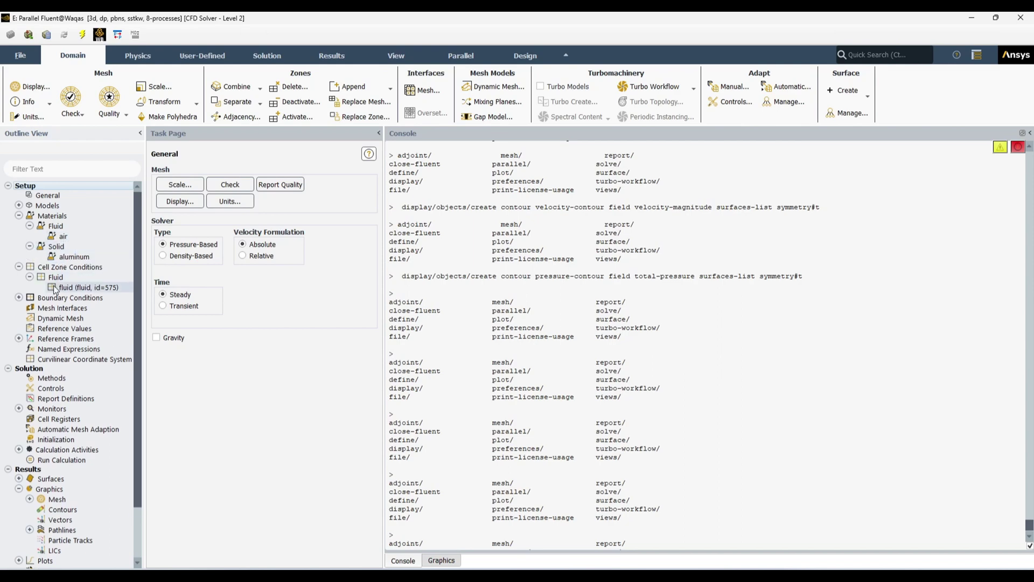
double_click(77, 287)
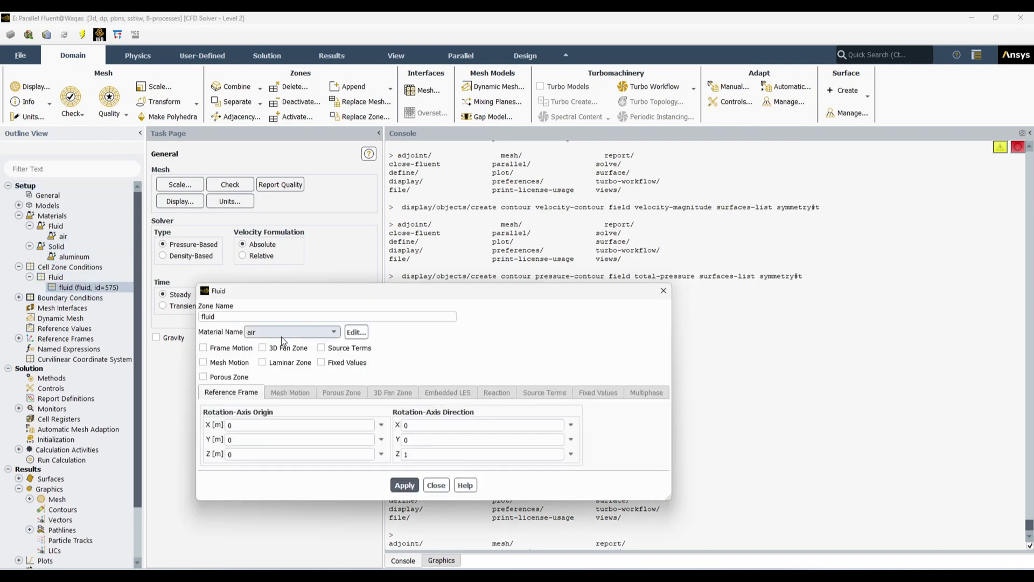
click(435, 484)
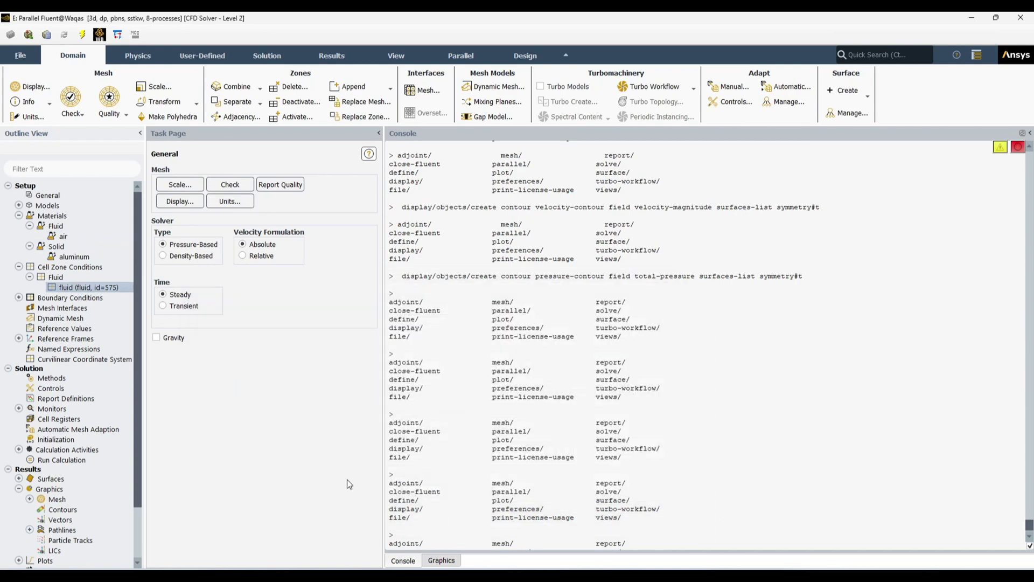
click(30, 246)
click(29, 267)
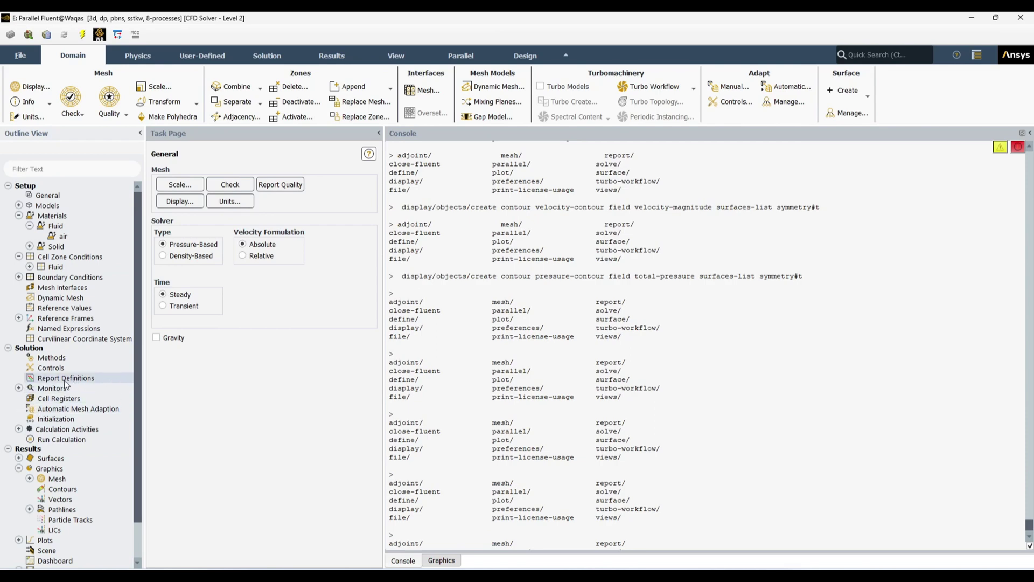
scroll(69, 485, down, 2)
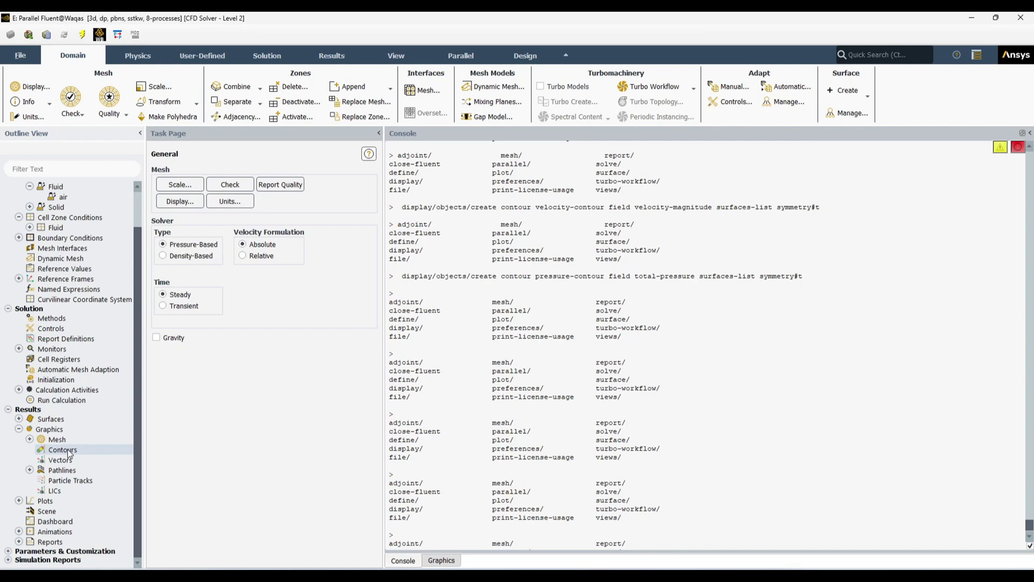
scroll(741, 503, down, 2)
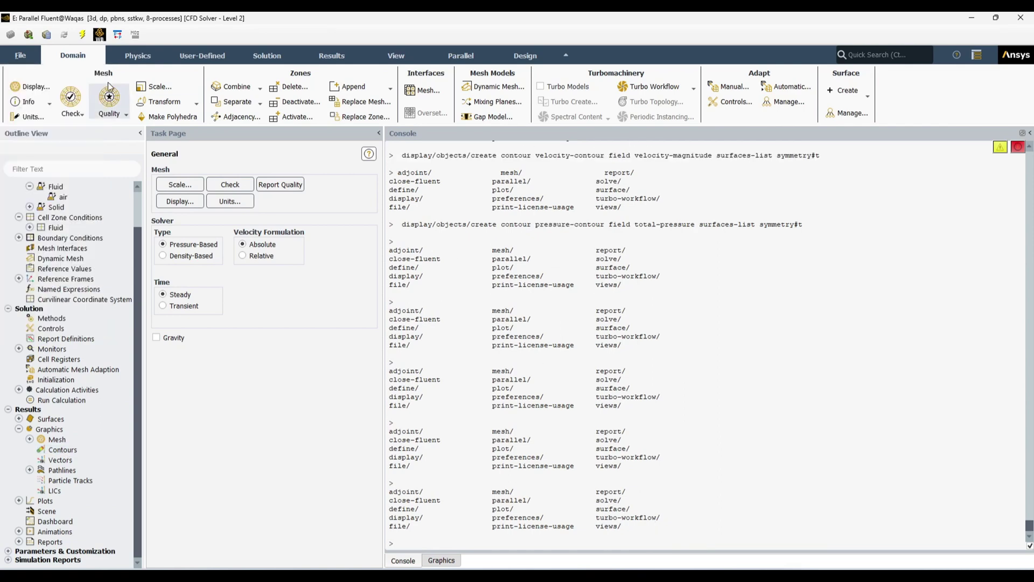
click(19, 56)
mouse_move(43, 139)
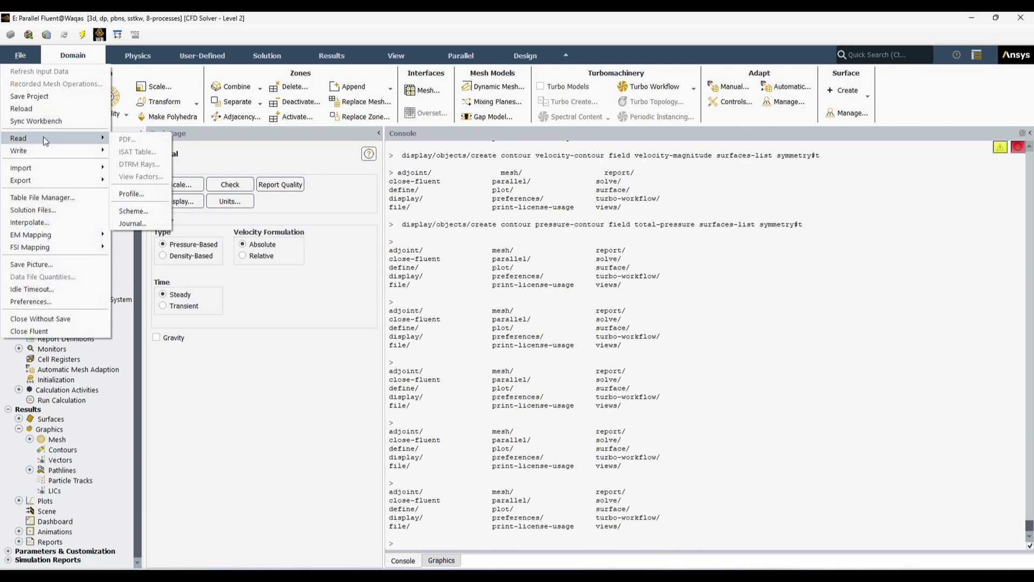
click(159, 212)
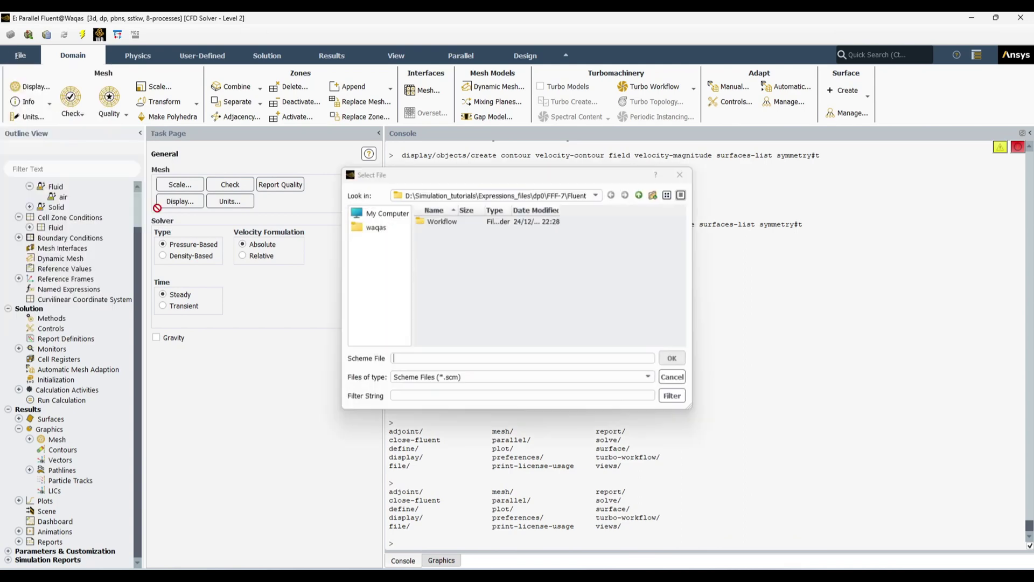
click(682, 176)
- Paste the copied script into the Fluent console and run it
triple_click(667, 514)
click(678, 521)
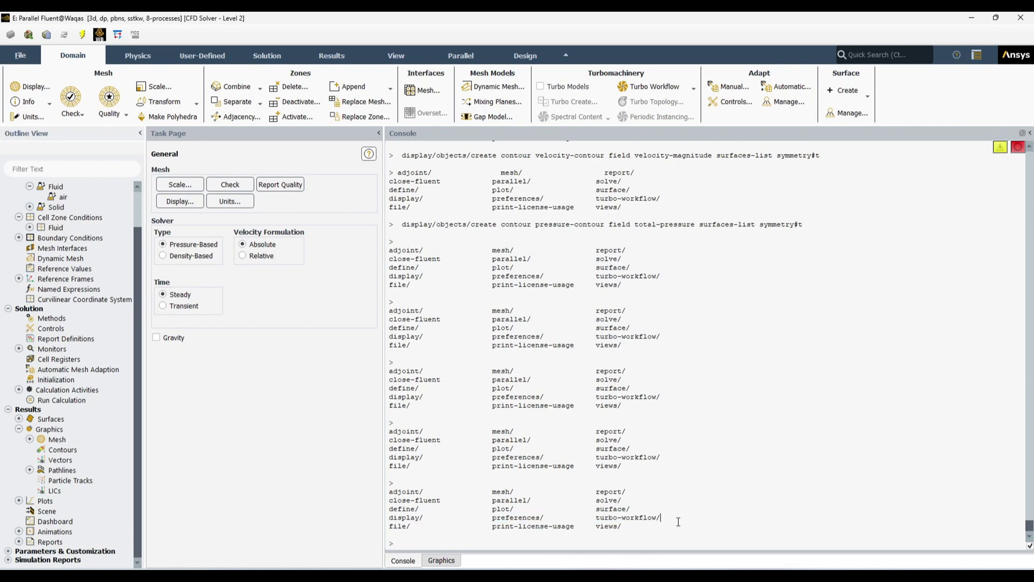
key(Return)
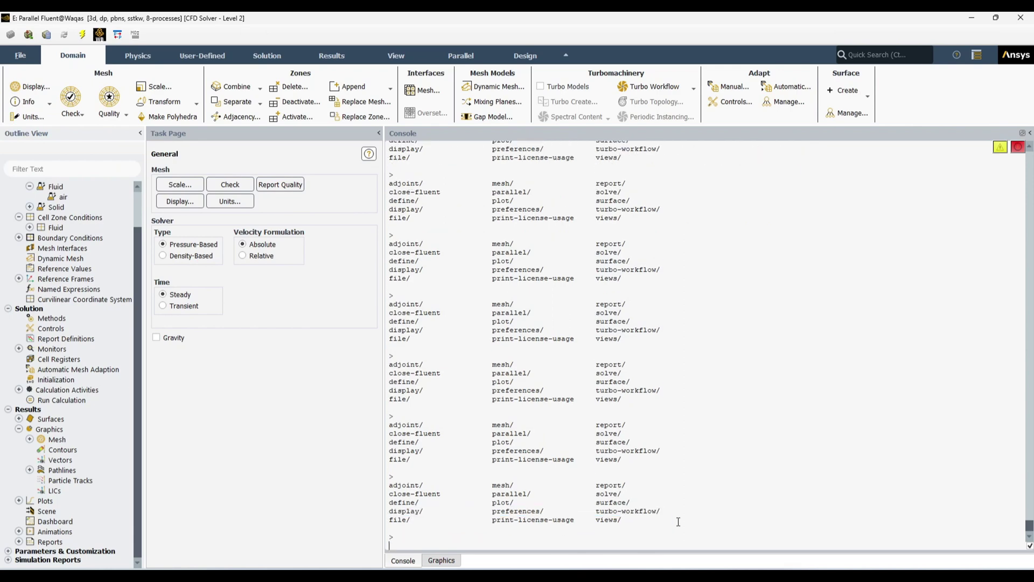
key(ctrl+v)
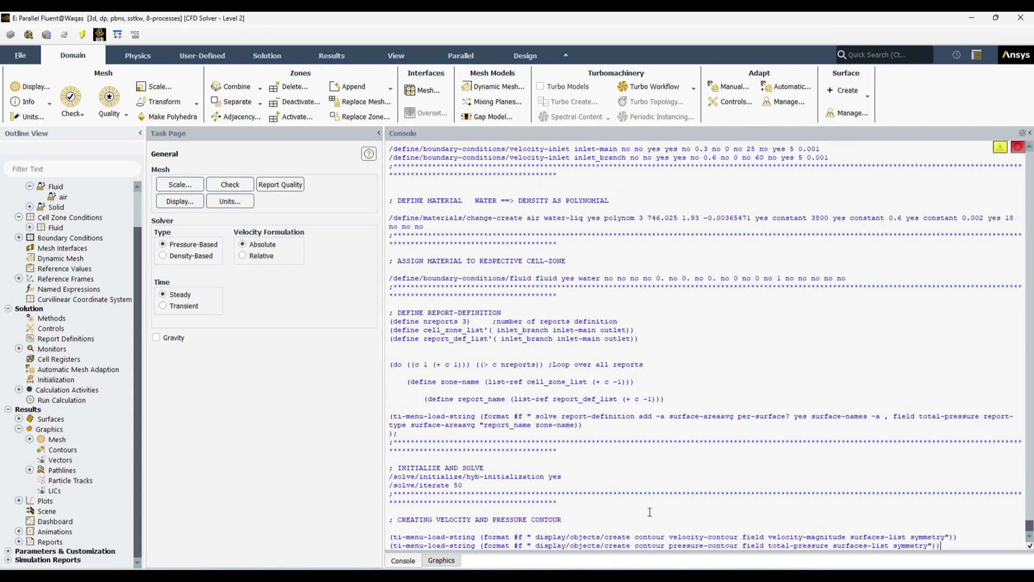
scroll(537, 247, up, 7)
scroll(530, 280, down, 7)
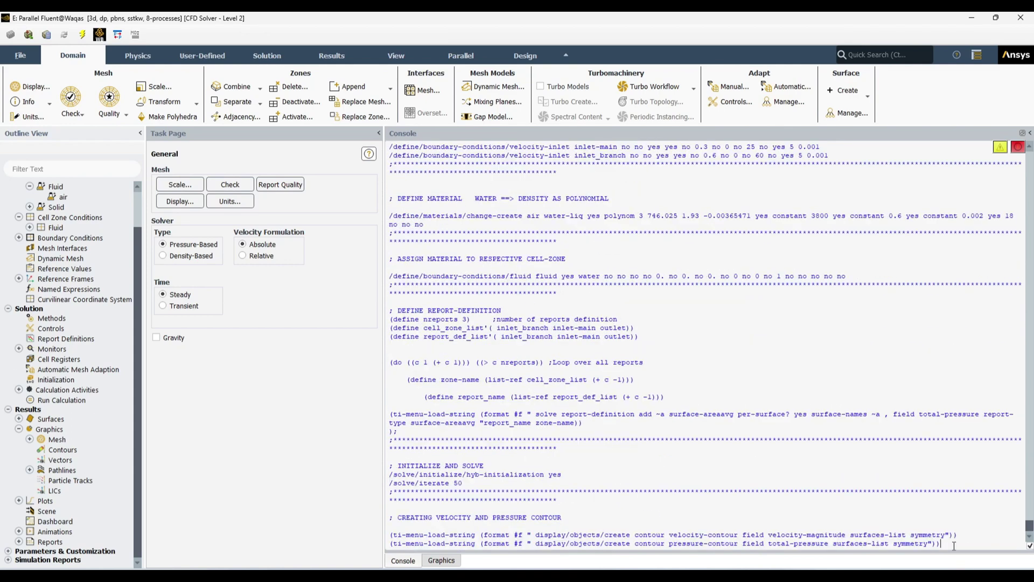
key(Return)
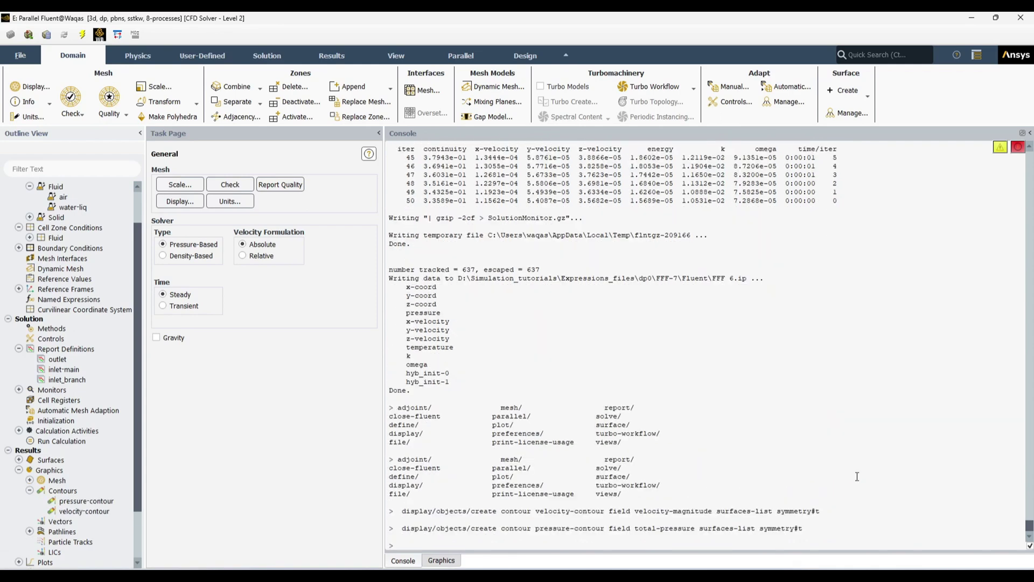
- Inspect the water-liq material's properties and compare its polynomial density coefficients with those in the script's material definition
scroll(54, 301, up, 2)
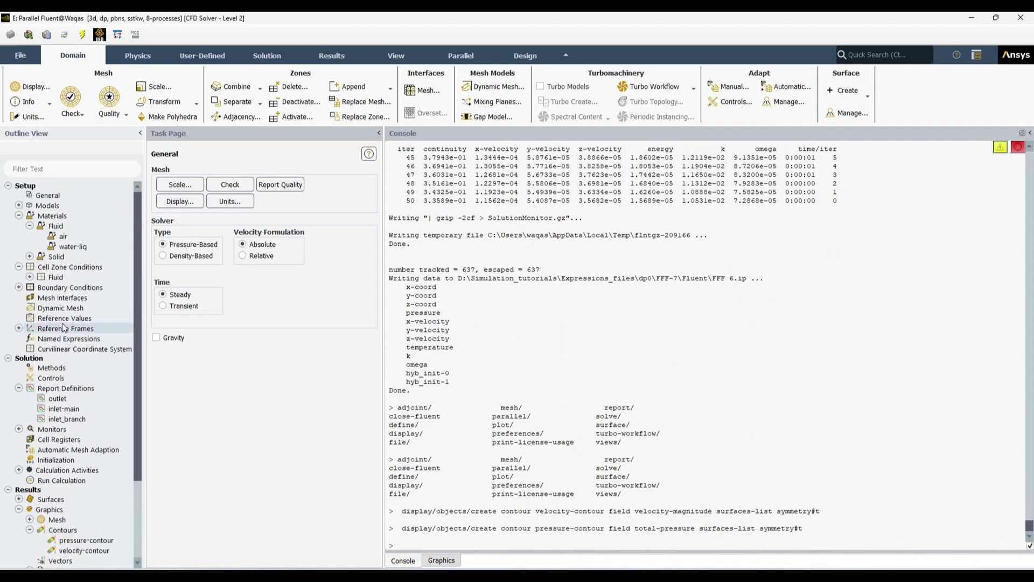
double_click(74, 246)
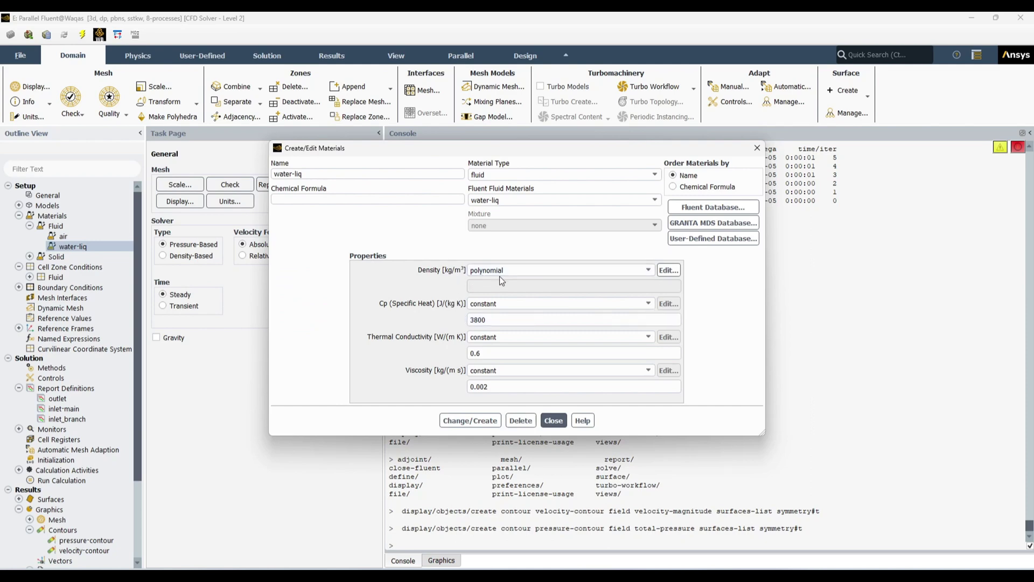
click(669, 270)
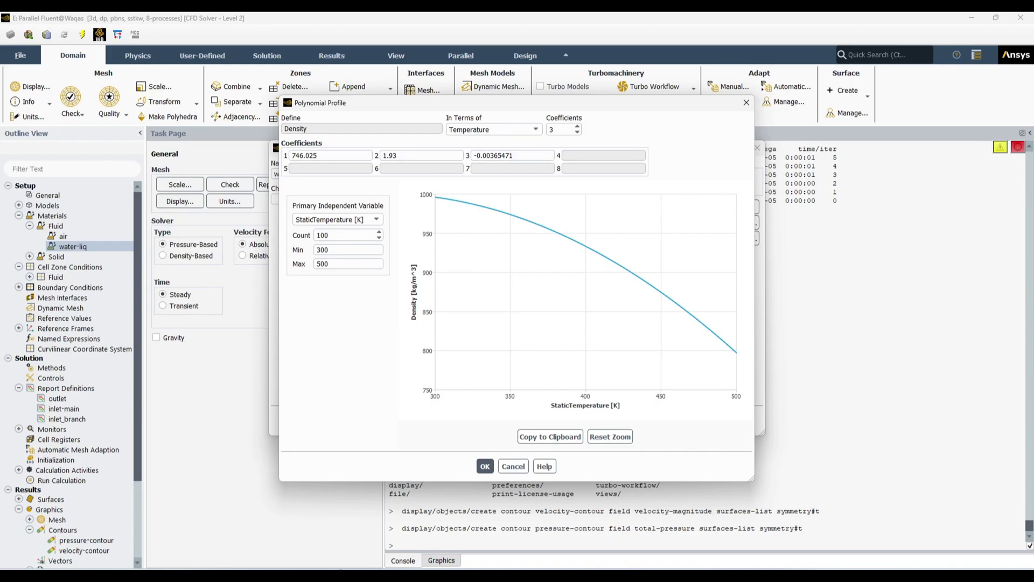
key(alt+Tab)
click(305, 153)
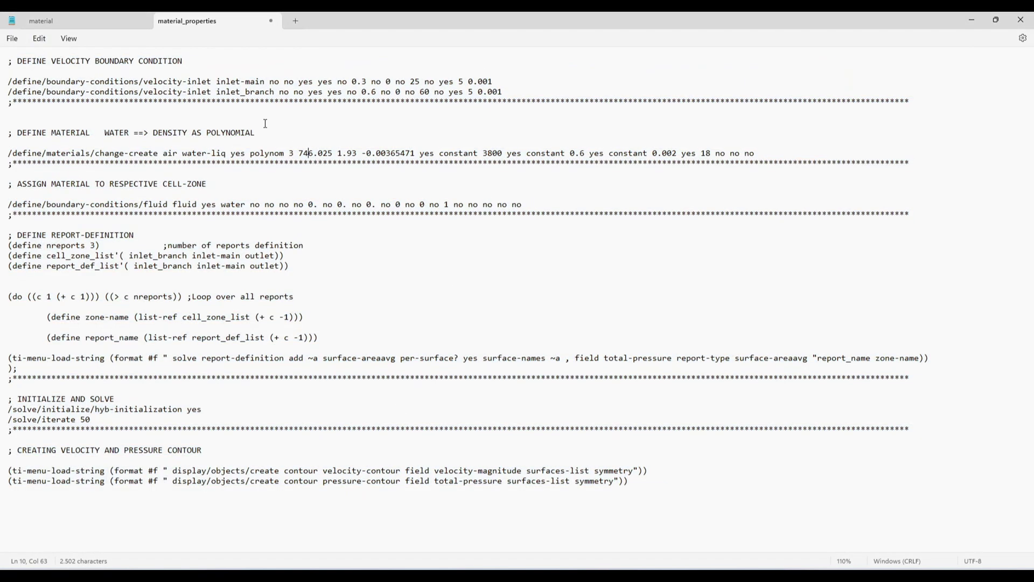
drag(300, 153, 416, 154)
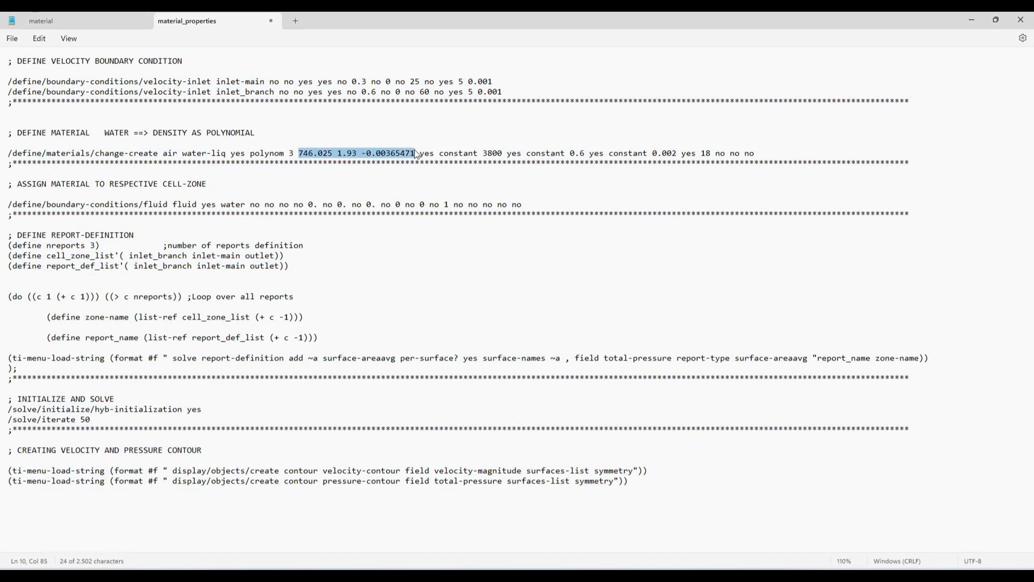
click(972, 19)
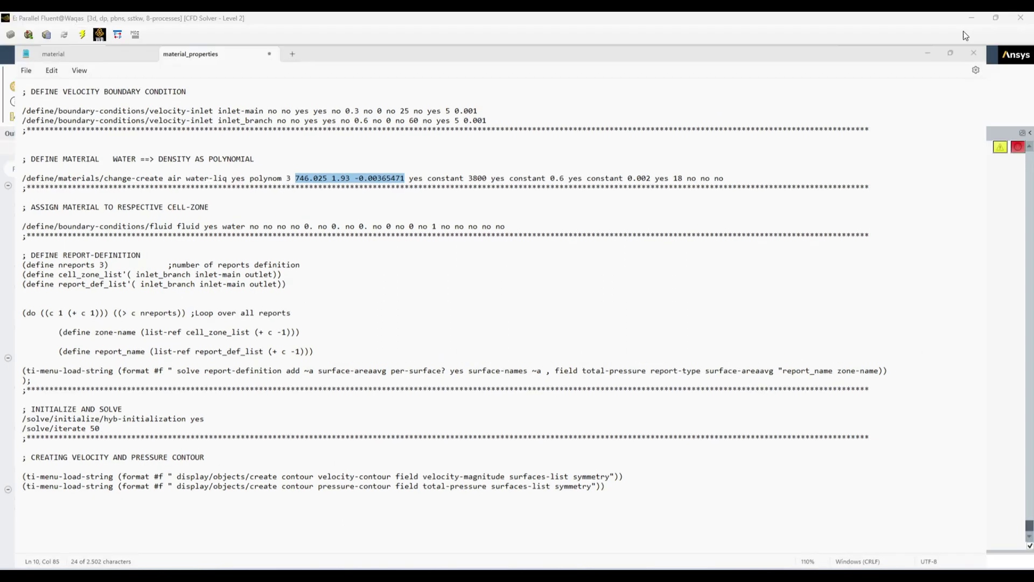
click(746, 103)
click(758, 148)
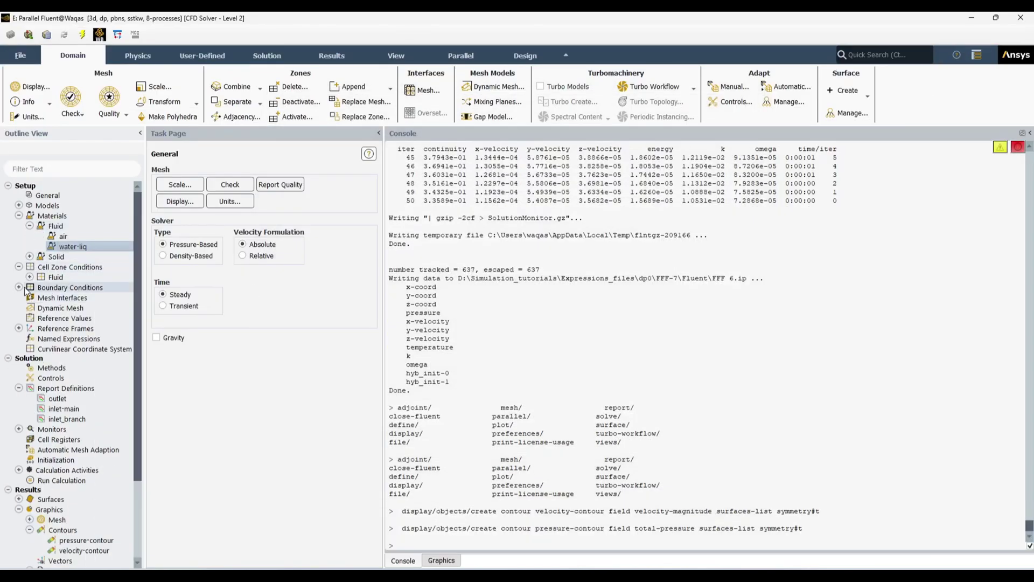
- Check the inlet_branch boundary condition's velocity and temperature against the values in the script's velocity inlet line
click(19, 287)
double_click(80, 307)
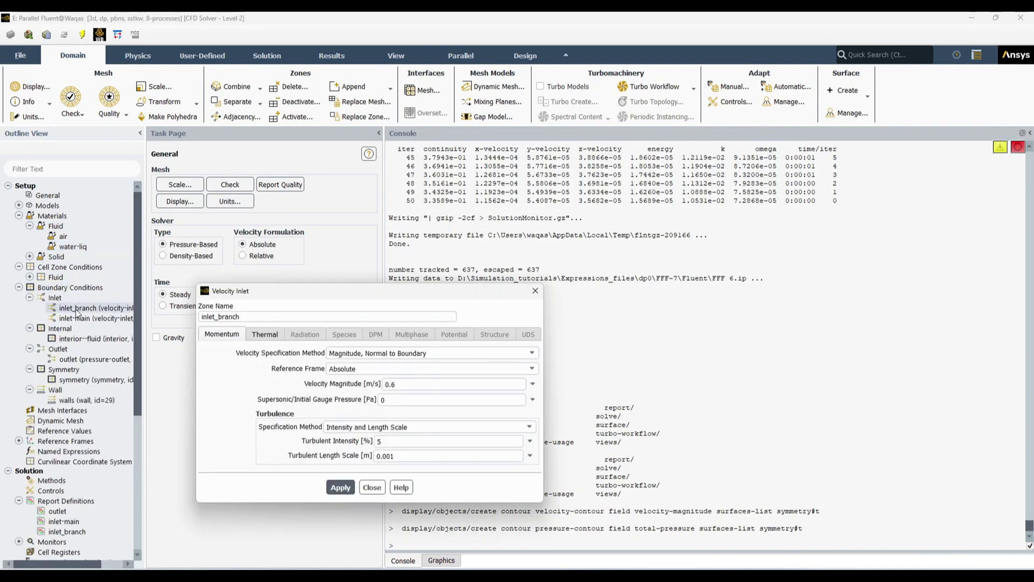
click(391, 386)
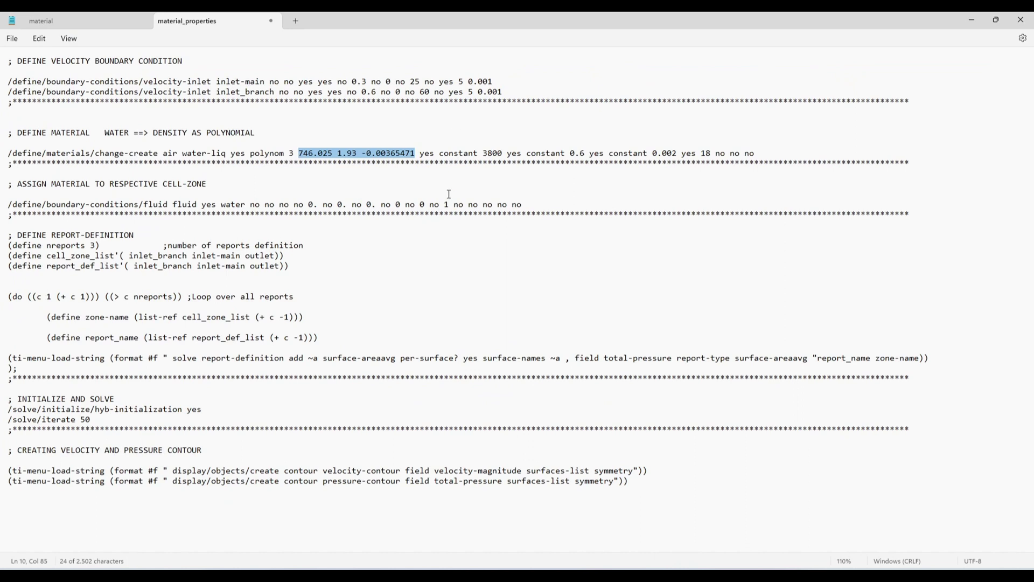
click(544, 183)
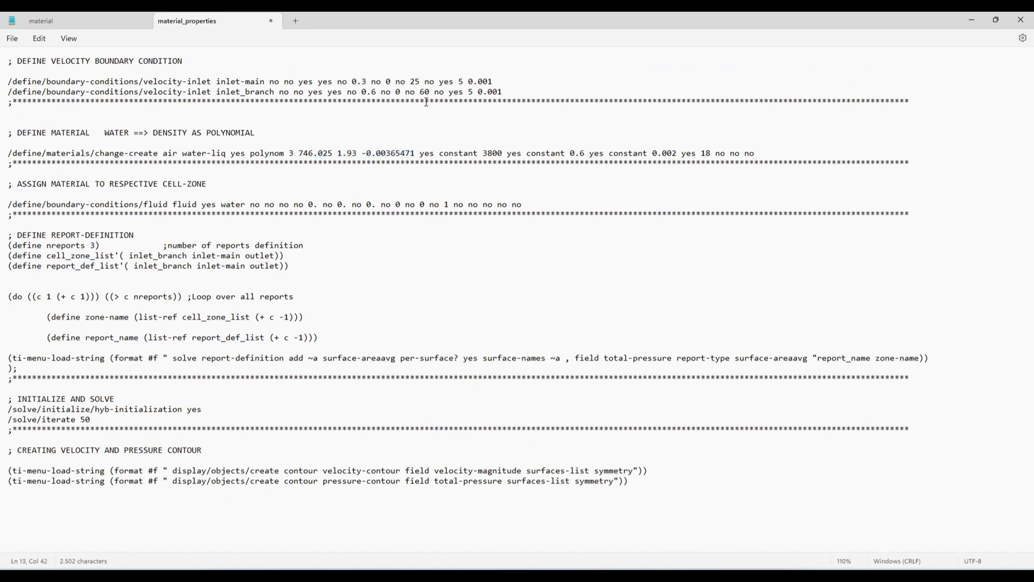
drag(420, 93, 433, 97)
drag(216, 94, 261, 99)
drag(420, 92, 425, 92)
key(alt+Tab)
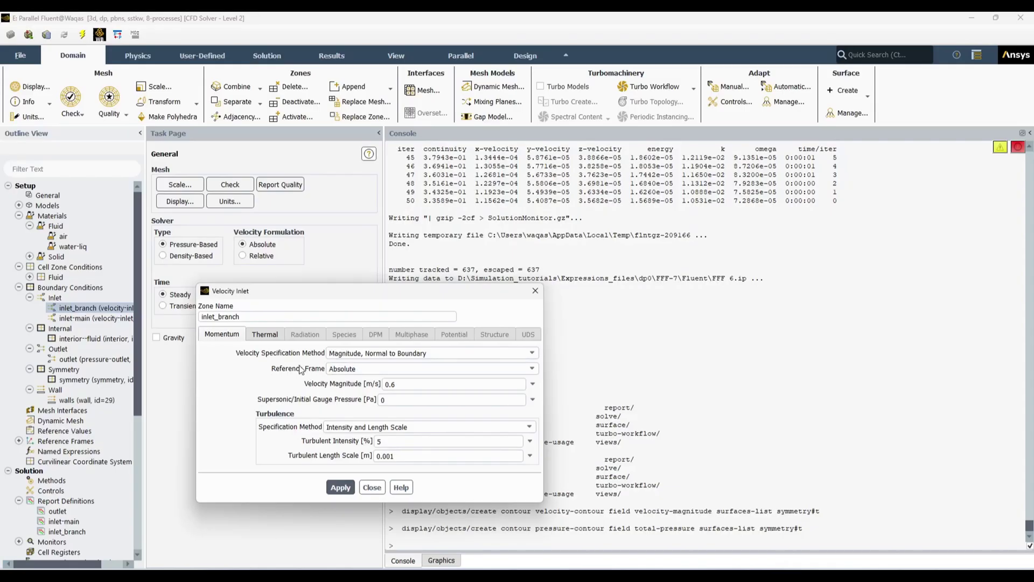
click(267, 334)
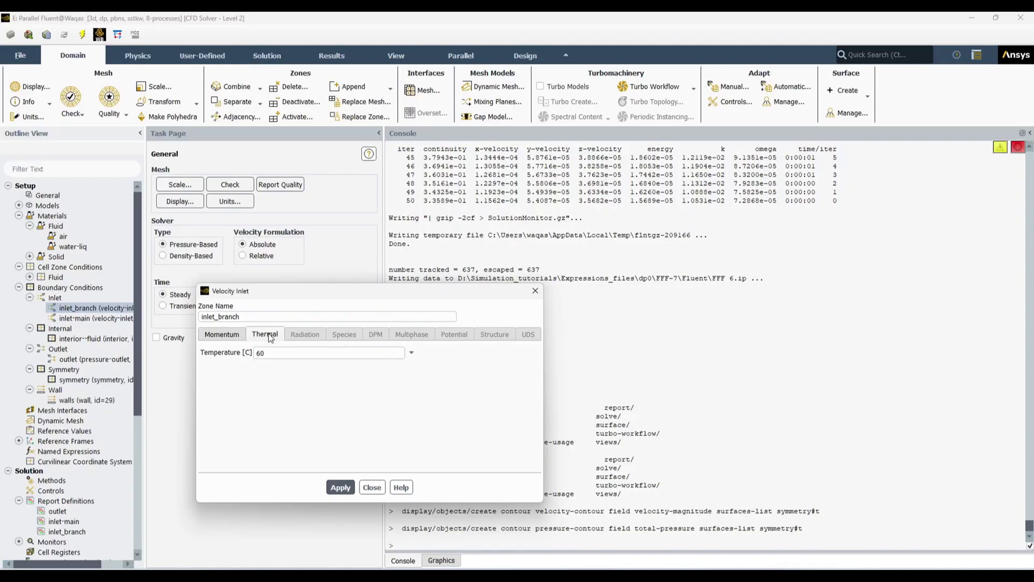
click(379, 491)
- Check the temperature assigned to the inlet-main boundary condition, then close its settings
click(91, 319)
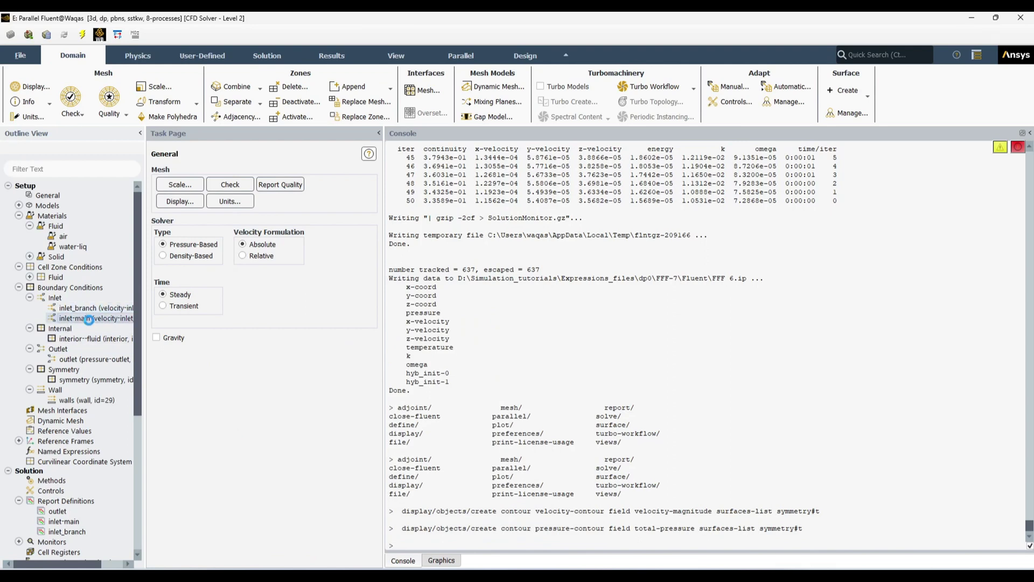
double_click(91, 319)
click(218, 335)
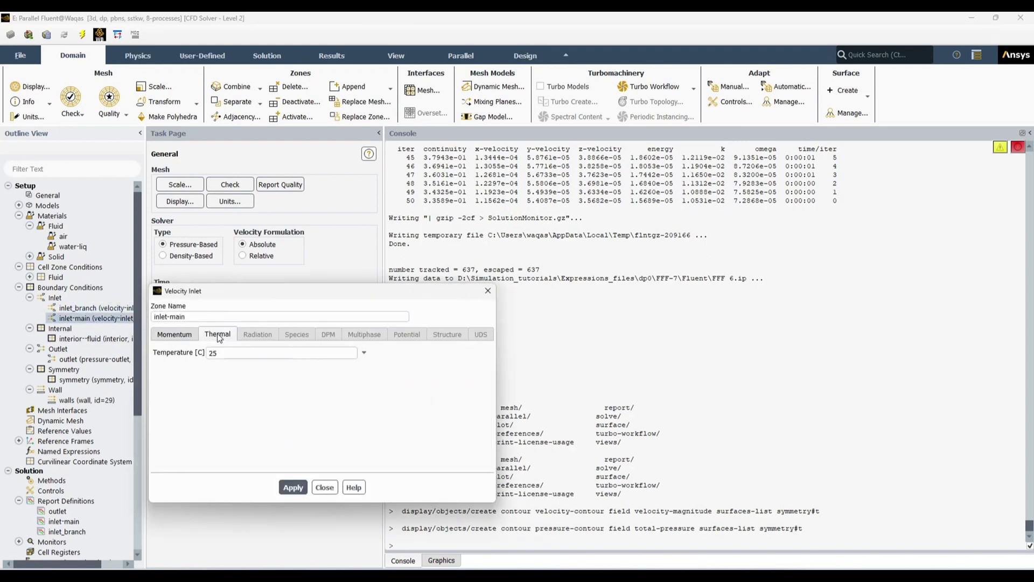
click(325, 487)
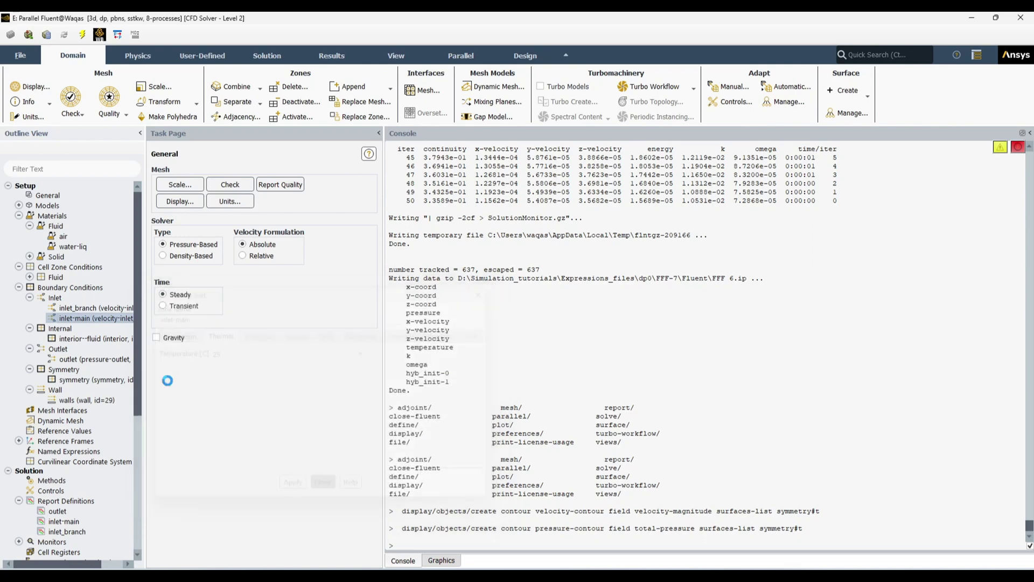
- Collapse the Materials, Cell Zone Conditions and Boundary Conditions branches of the model tree
click(29, 297)
click(30, 226)
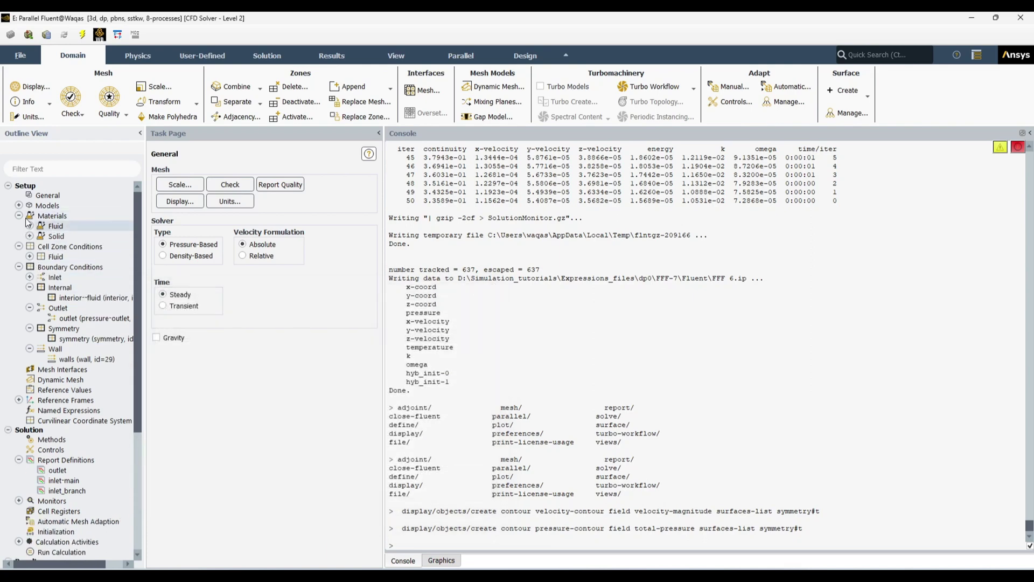
click(19, 215)
click(18, 226)
click(18, 236)
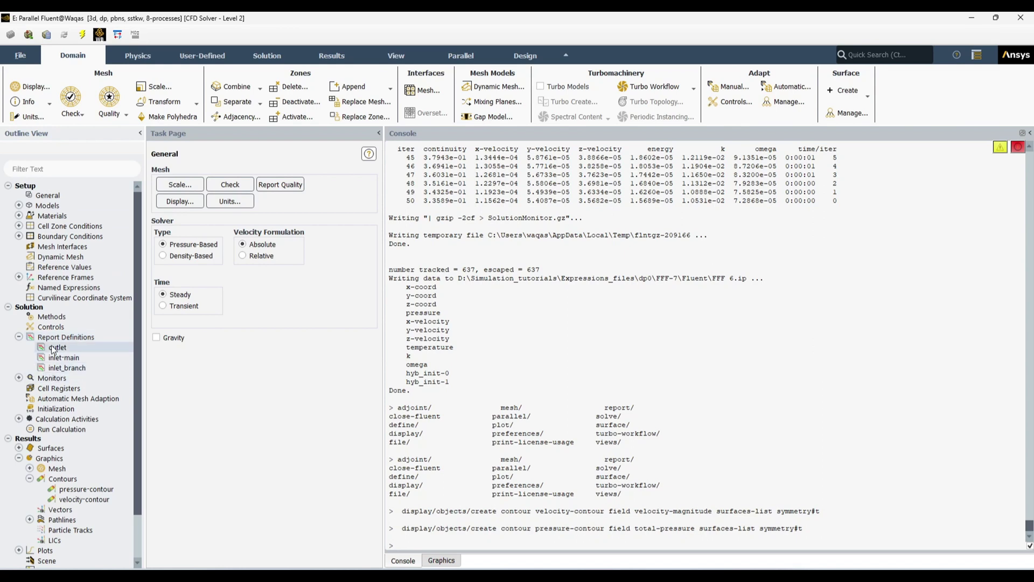
- Compare the inlet_branch report definition's type and field variable with the surface-areaavg and total-pressure entries in the script's report command
double_click(70, 369)
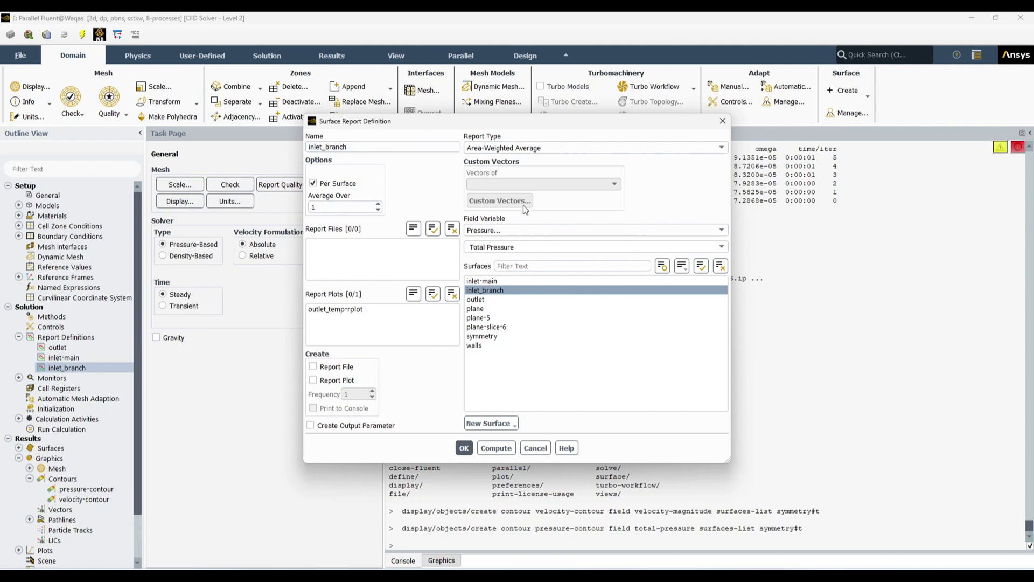
key(alt+Tab)
click(399, 336)
drag(323, 358, 388, 364)
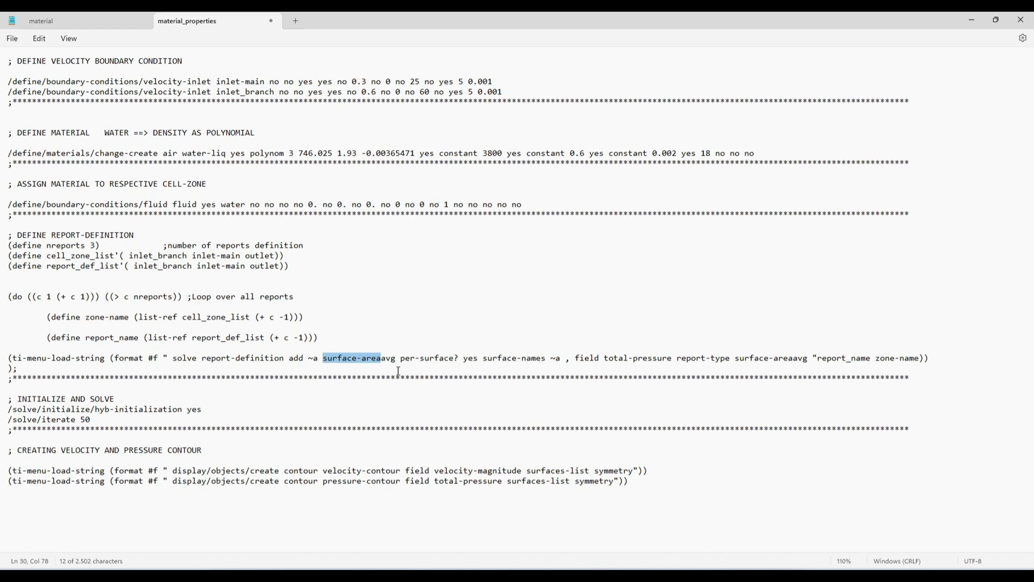
click(618, 367)
drag(605, 358, 666, 363)
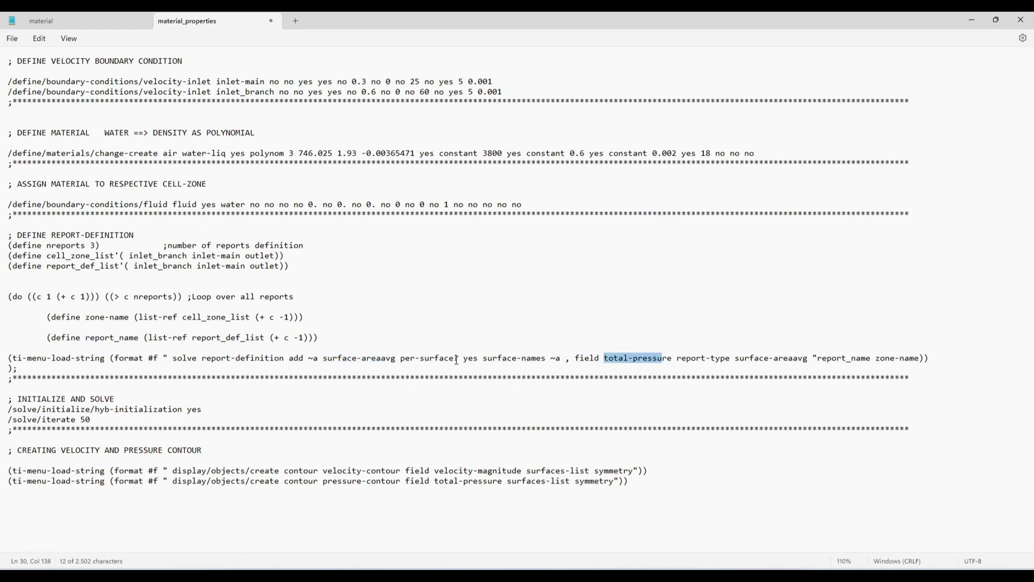
drag(323, 359, 397, 362)
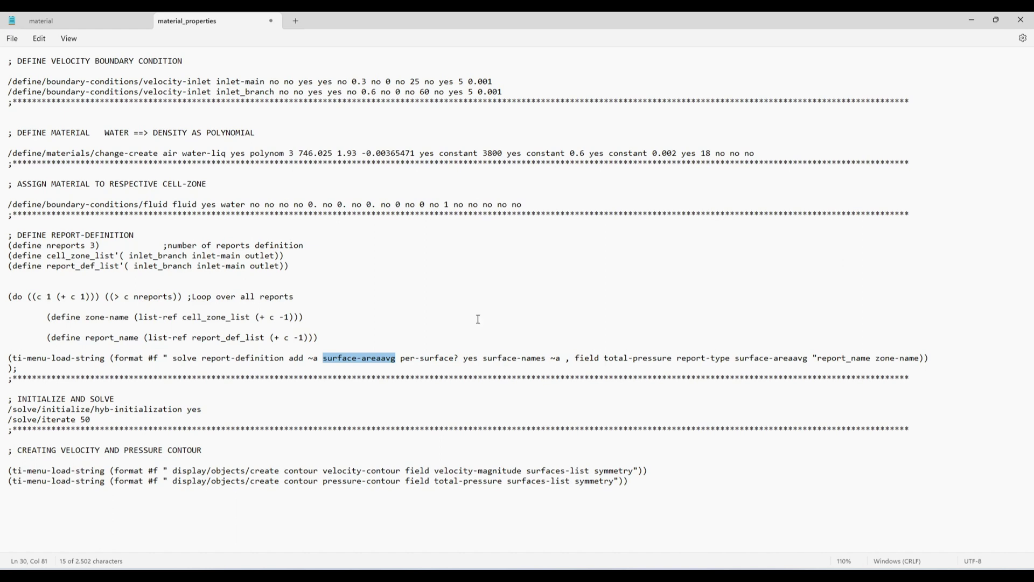
click(74, 277)
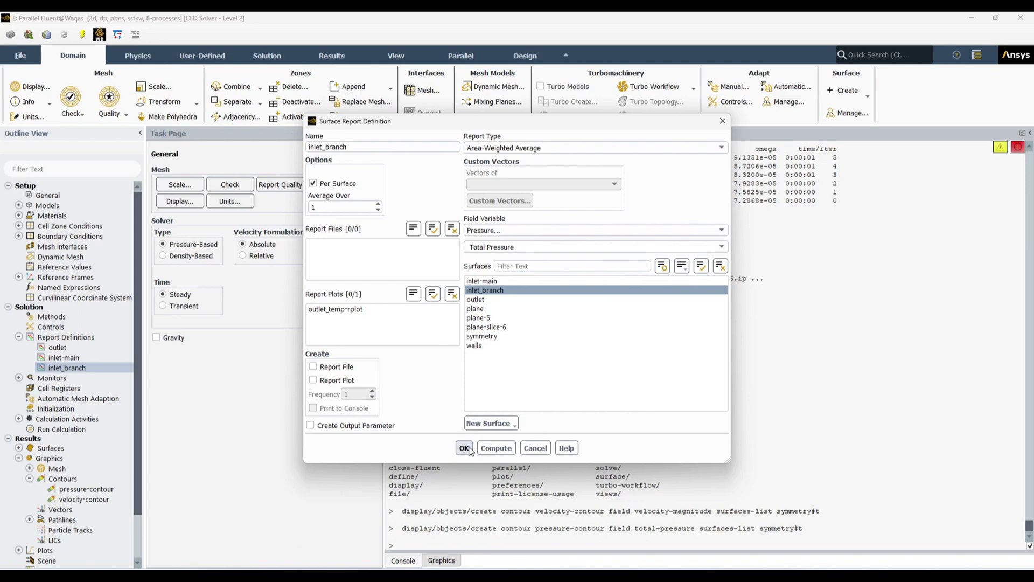
click(465, 449)
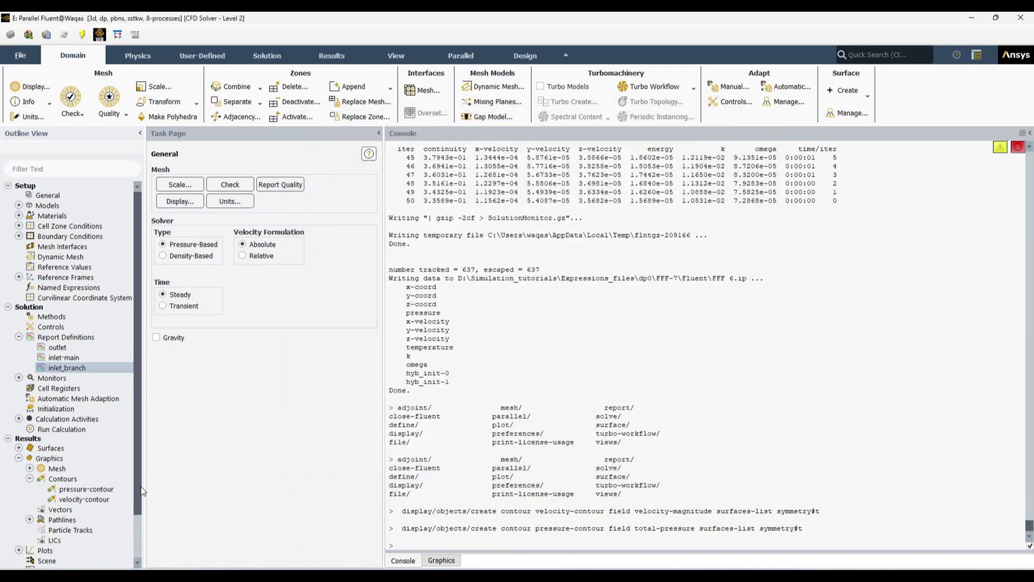
- Display the pressure-contour of total pressure in the graphics view
double_click(103, 491)
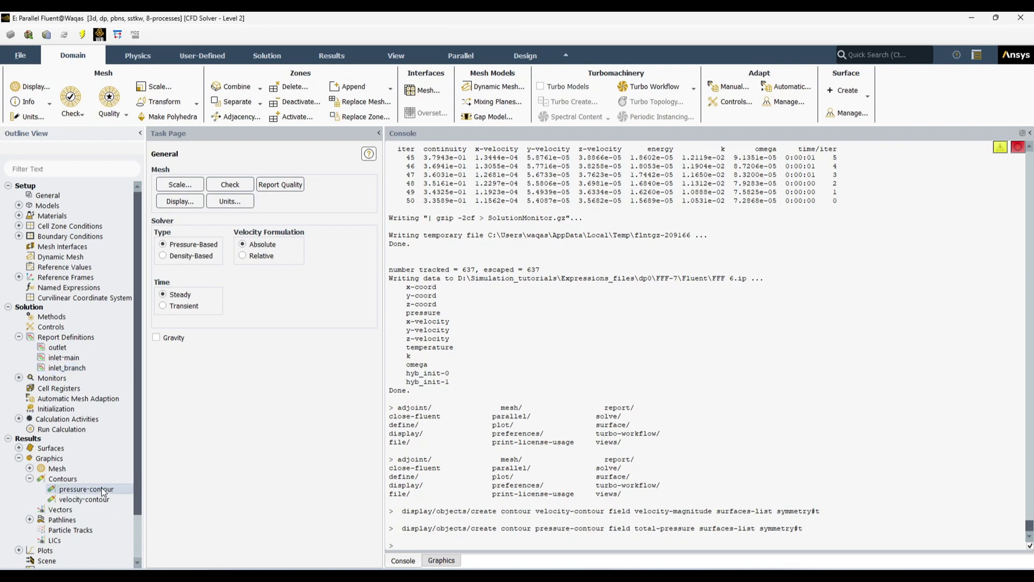
click(164, 418)
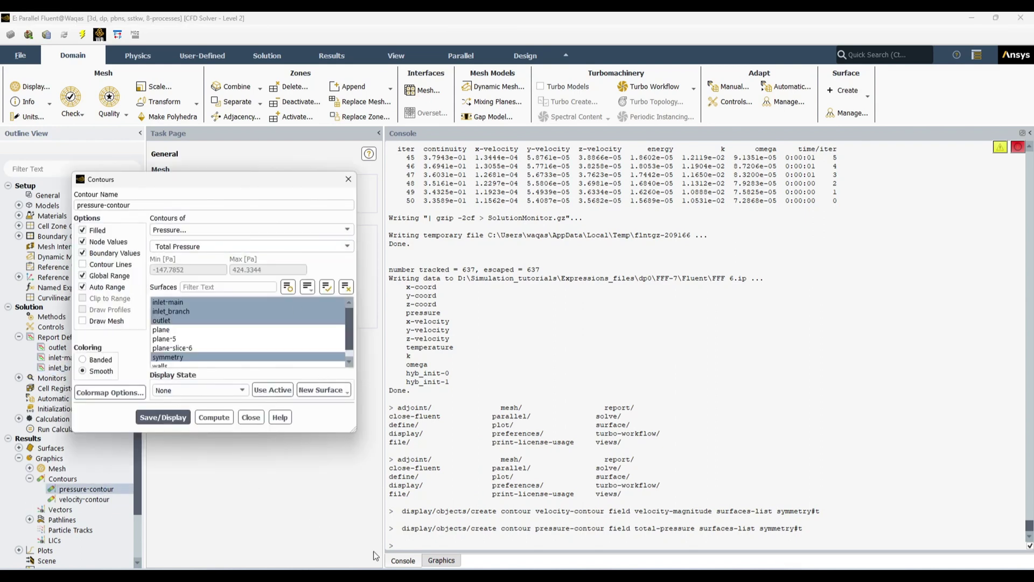
click(454, 562)
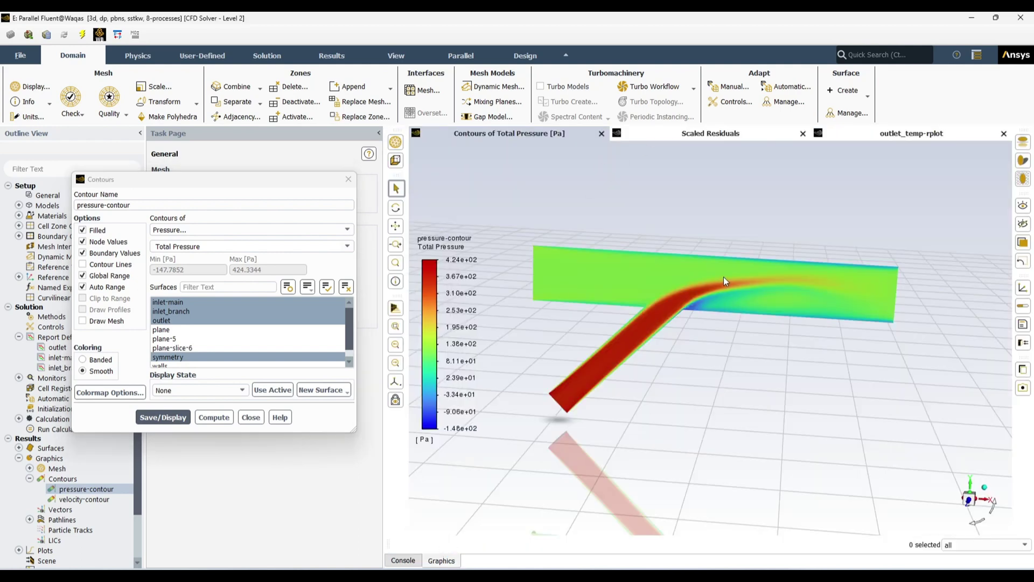
- Close the pressure contour settings and display the velocity-contour of velocity magnitude
click(251, 417)
double_click(84, 500)
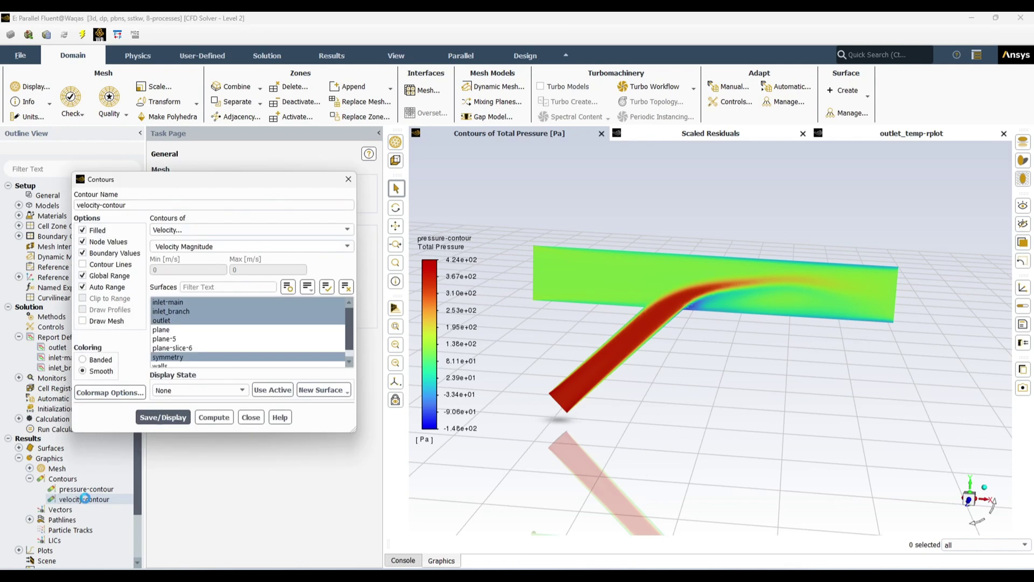
click(165, 419)
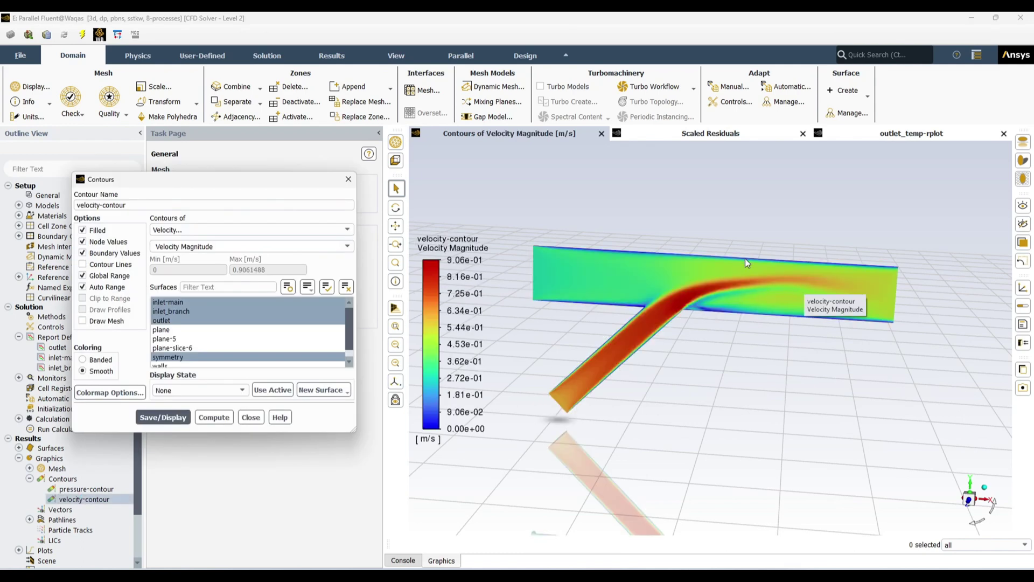
- Close the velocity-contour settings and copy the water-liq material change-create command from the material_properties script
click(251, 417)
key(alt+Tab)
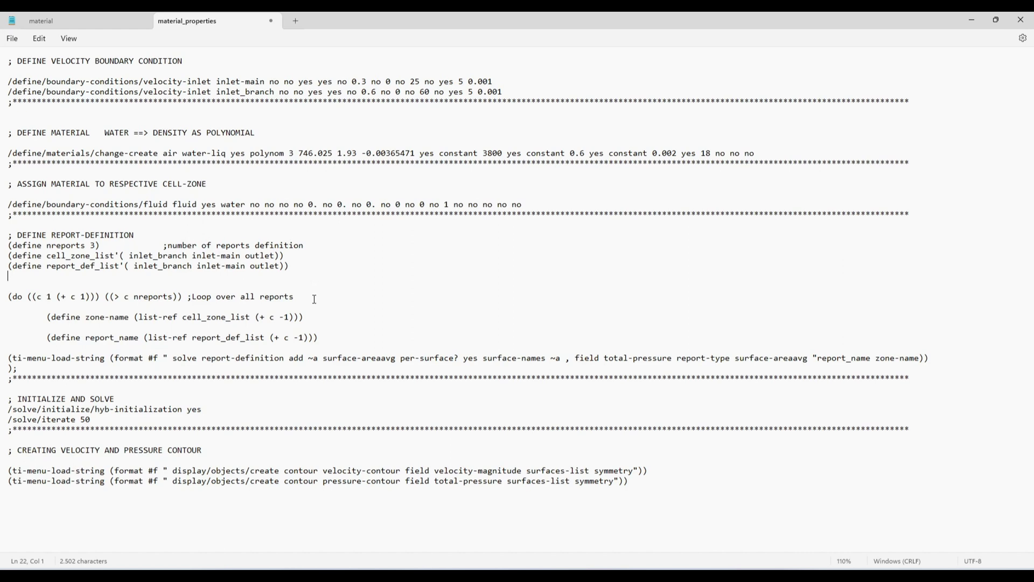
click(11, 151)
key(Up)
key(Down)
key(Down)
key(shift+Down)
key(ctrl+c)
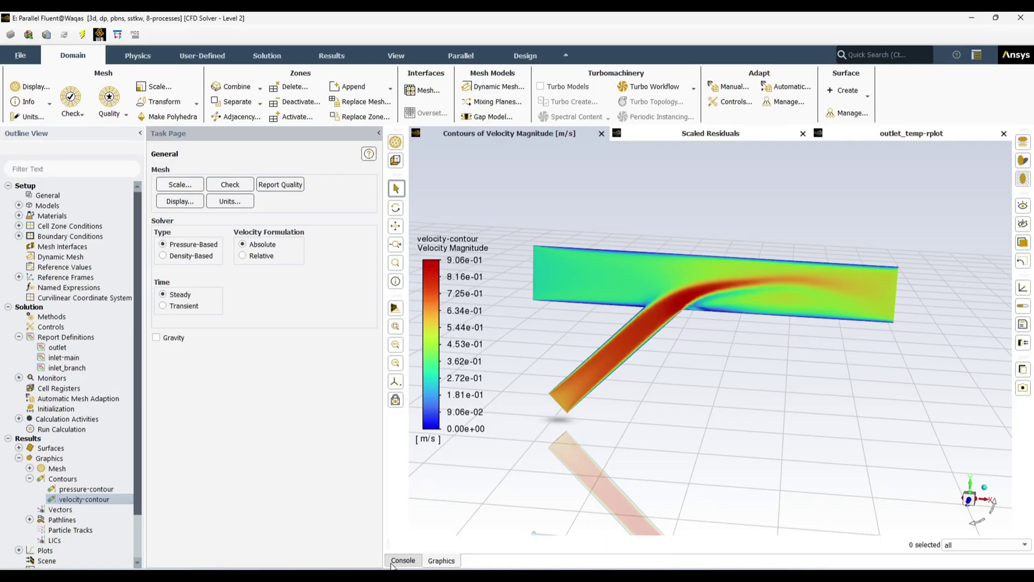
- Run the copied water-liq change-create command in Fluent's console
click(402, 560)
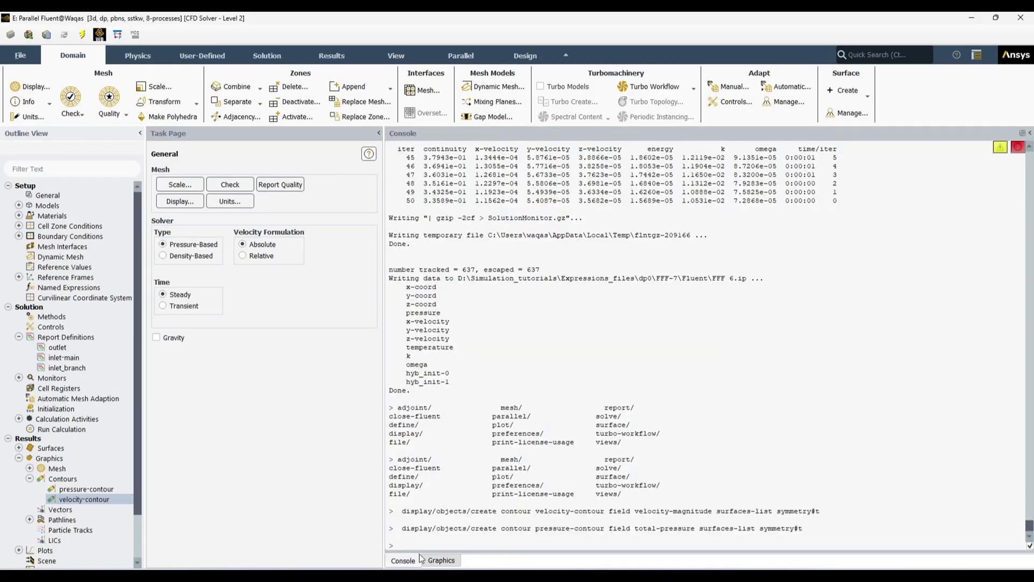
key(Return)
key(Return)
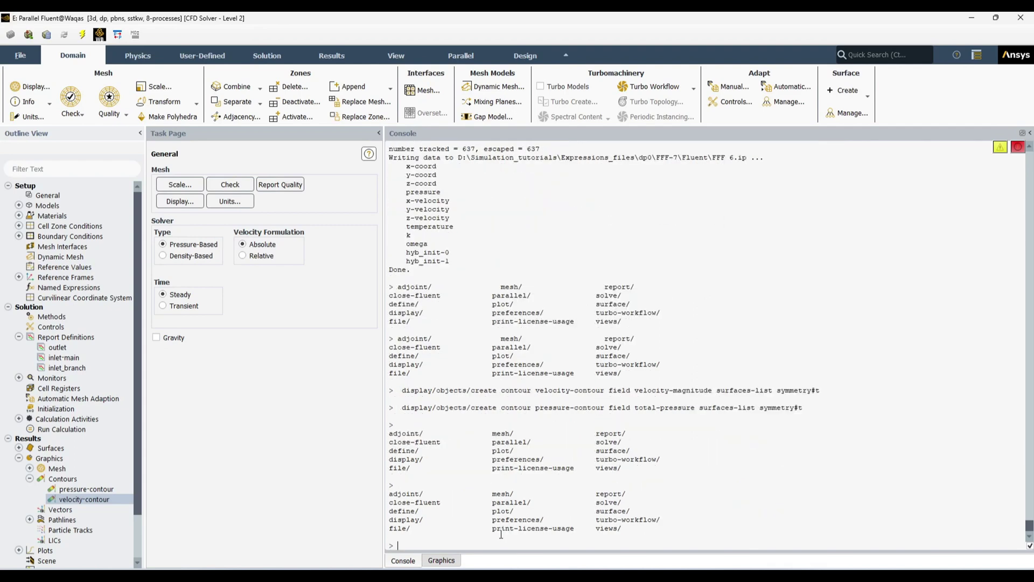
key(ctrl+v)
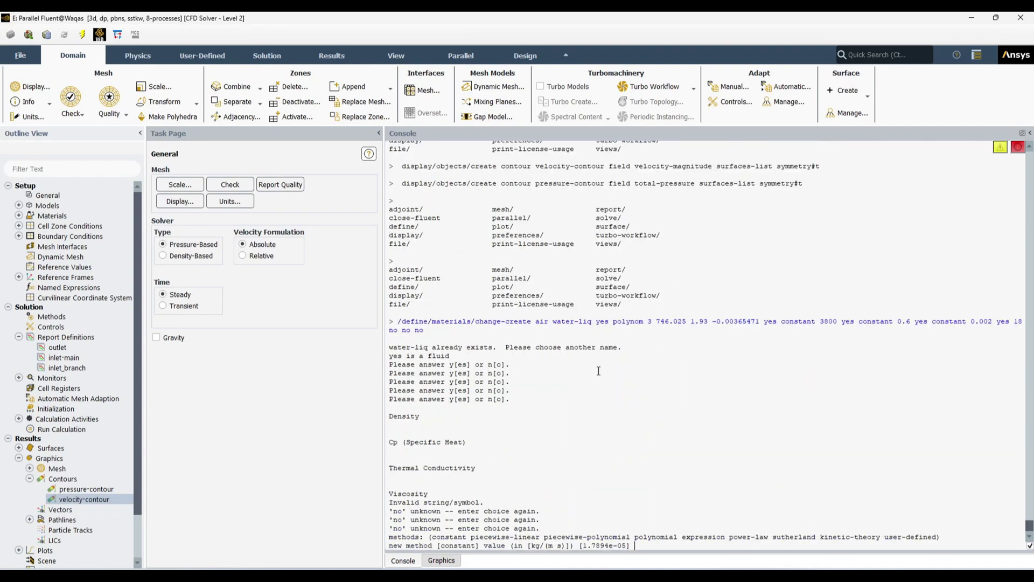
- Compare the console's response about the material name with the water-liq entry in the script's material command
drag(432, 347, 393, 347)
click(258, 527)
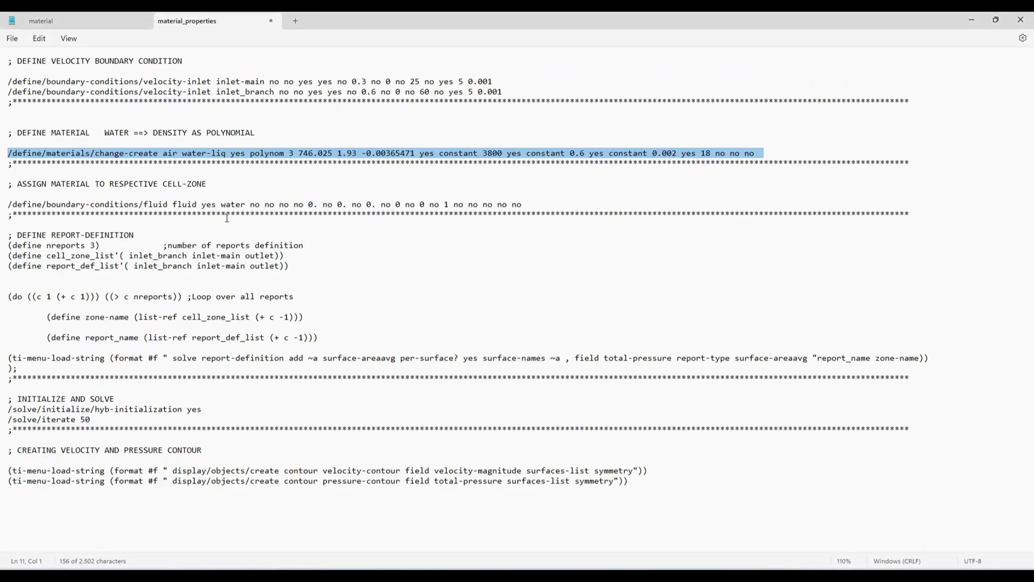
click(220, 184)
drag(183, 153, 225, 154)
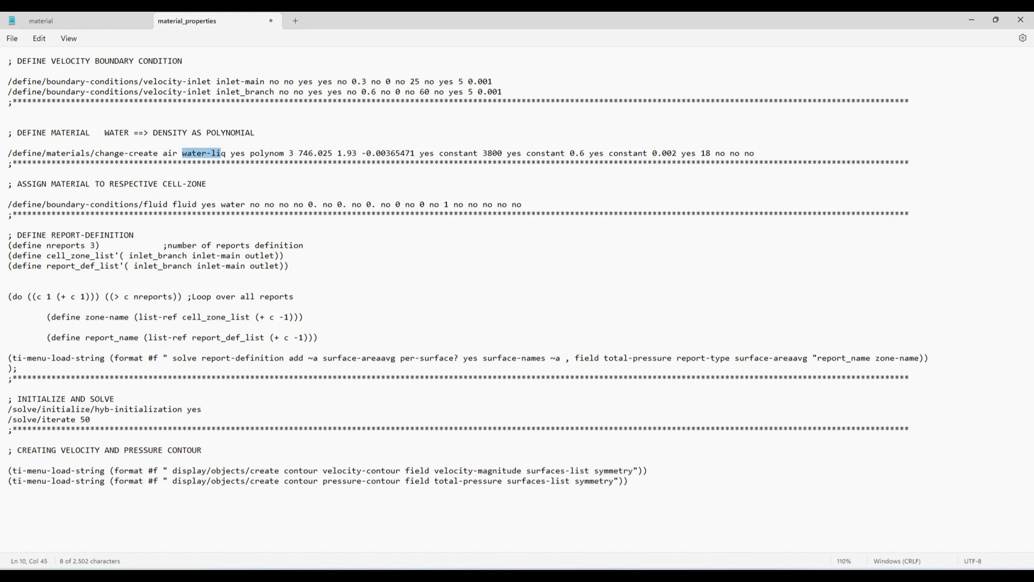
- Expand the fluid materials in Fluent's model tree and inspect the options for water-liq
click(258, 528)
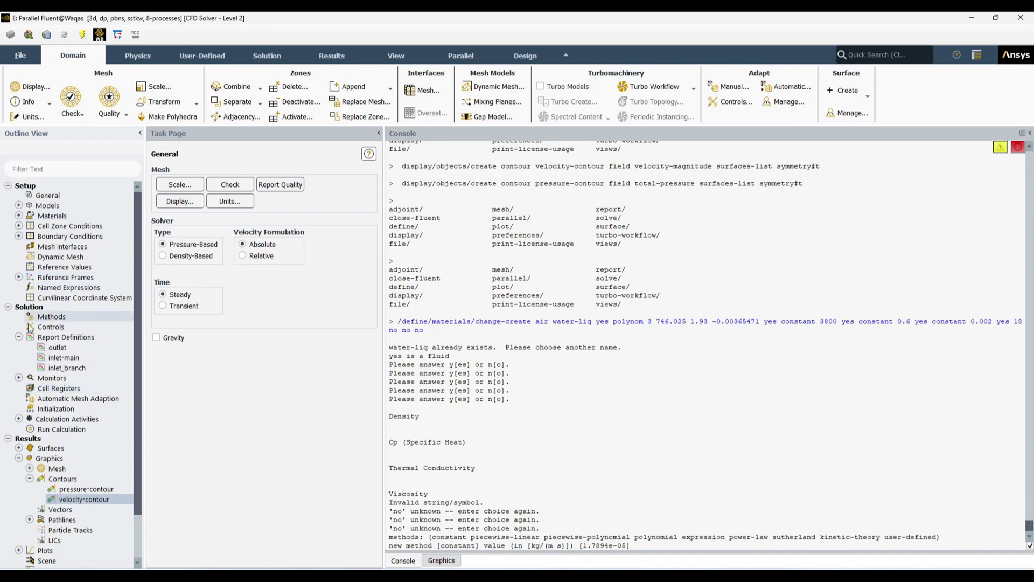
click(19, 215)
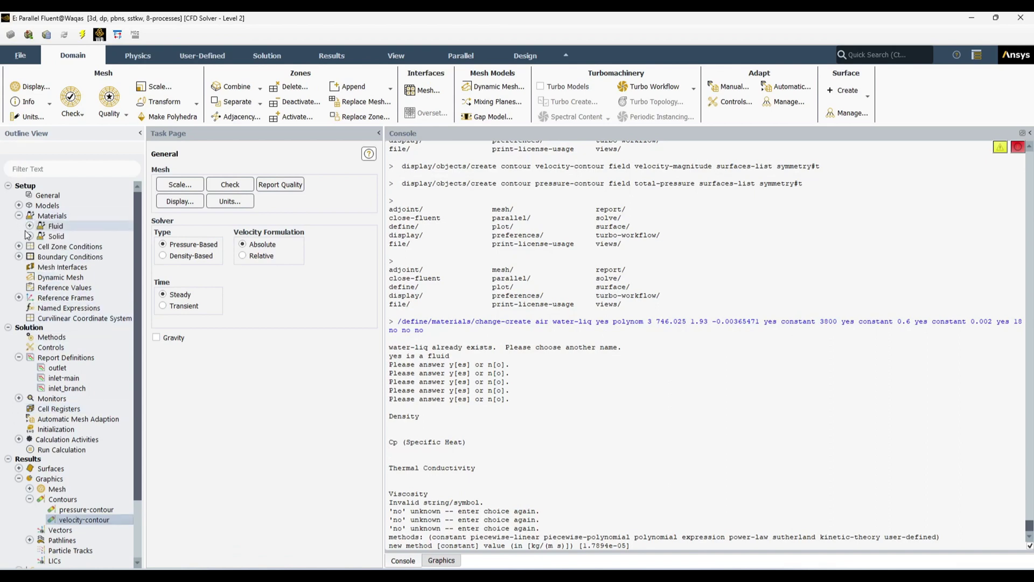
click(30, 226)
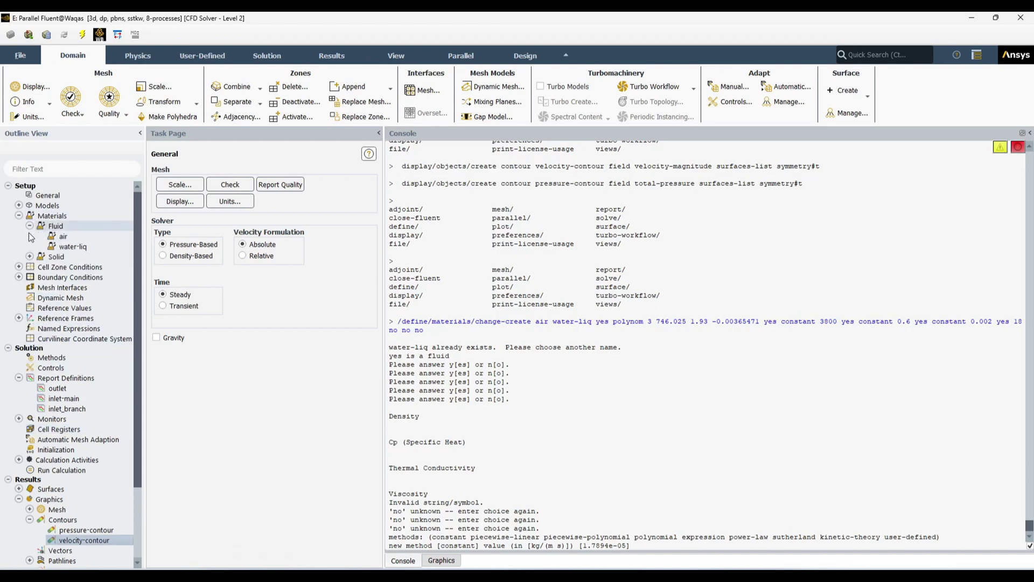
right_click(78, 247)
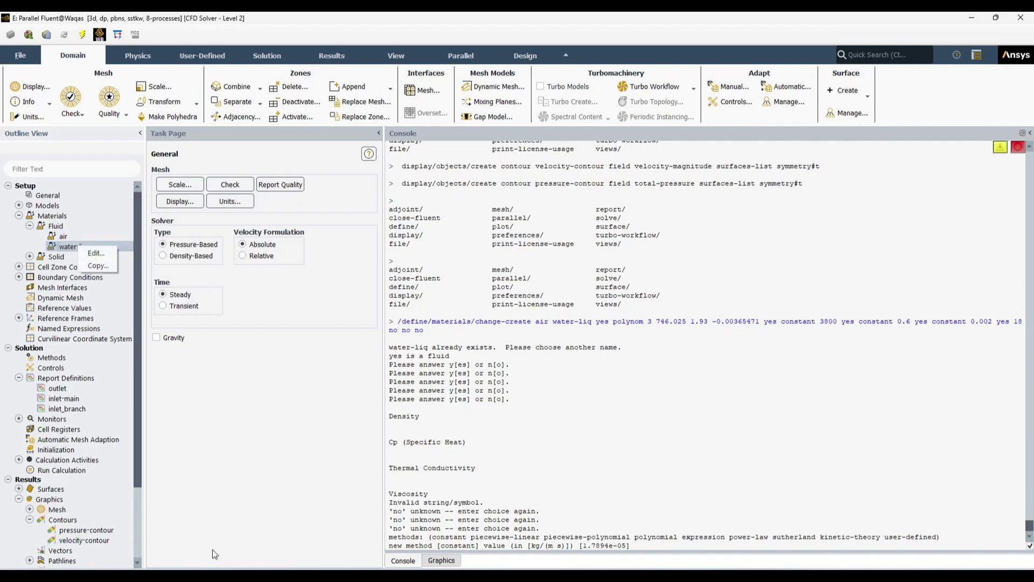
- Insert an extra blank line below the DEFINE MATERIAL heading in the material_properties script
key(alt+Tab)
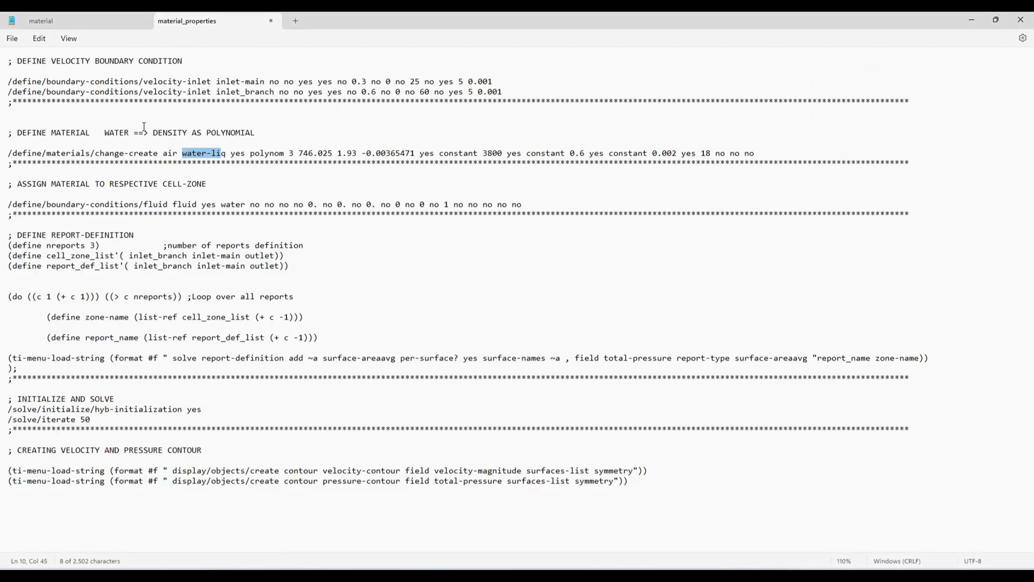
click(233, 139)
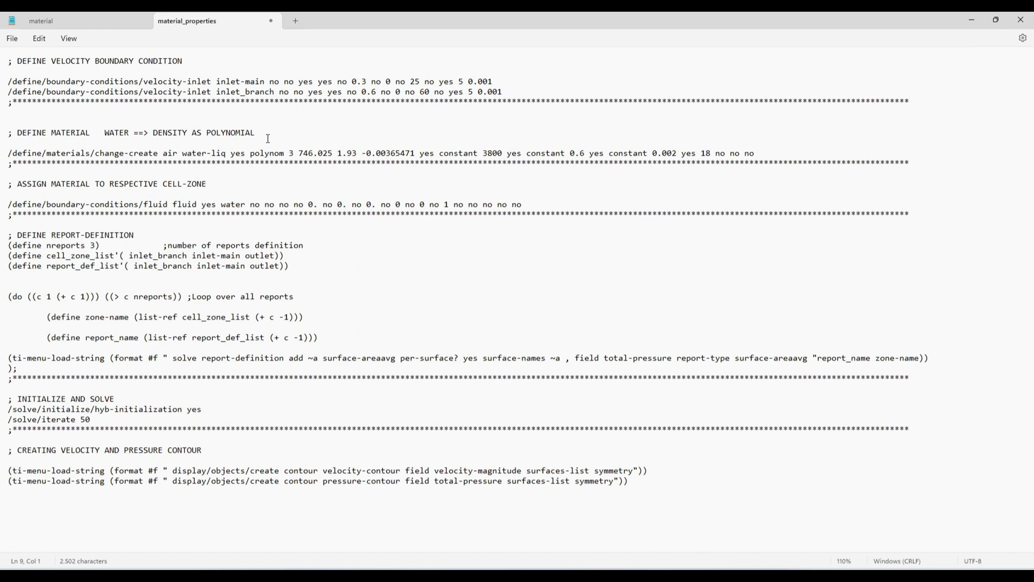
key(Return)
key(Up)
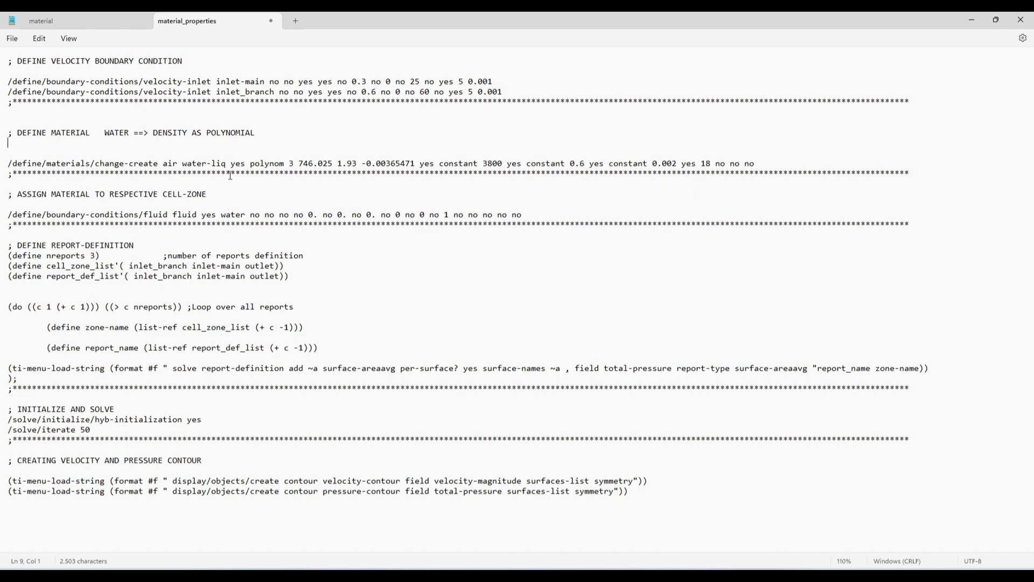
- Try the change-cre command in the define/boundary-conditions menu of Fluent's console
click(257, 528)
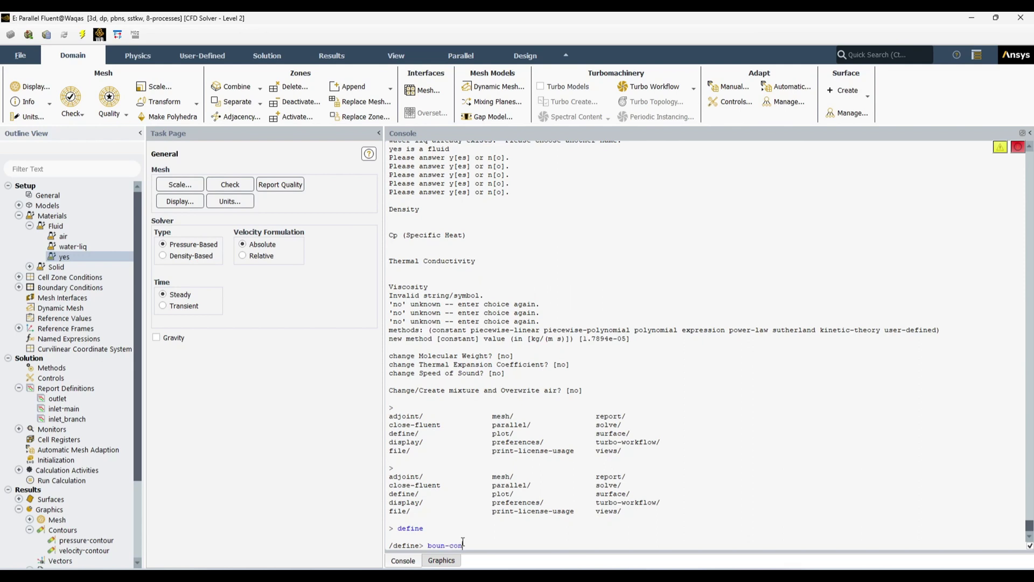
key(Return)
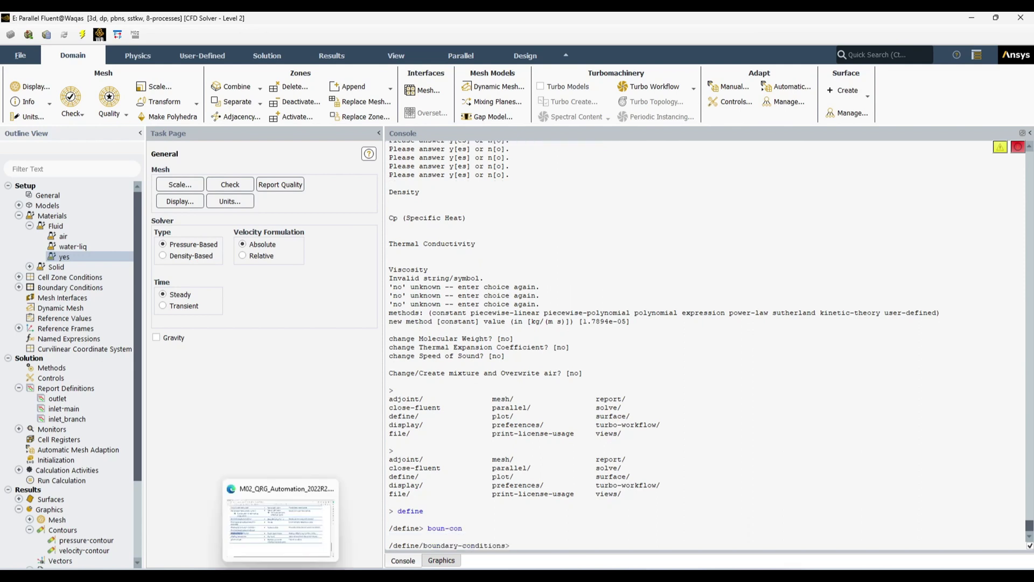
click(280, 531)
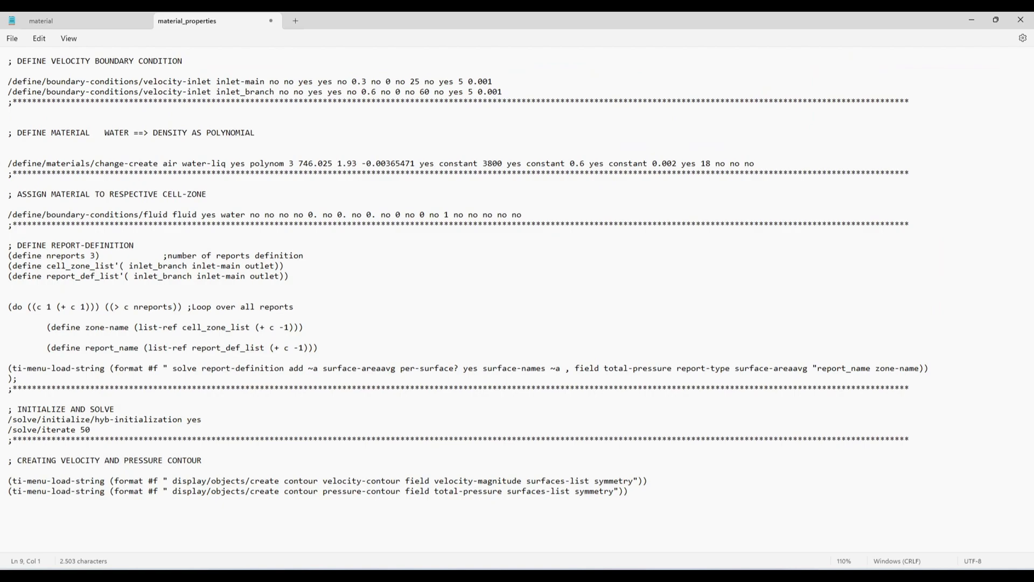
click(350, 525)
text(change-cre)
key(Return)
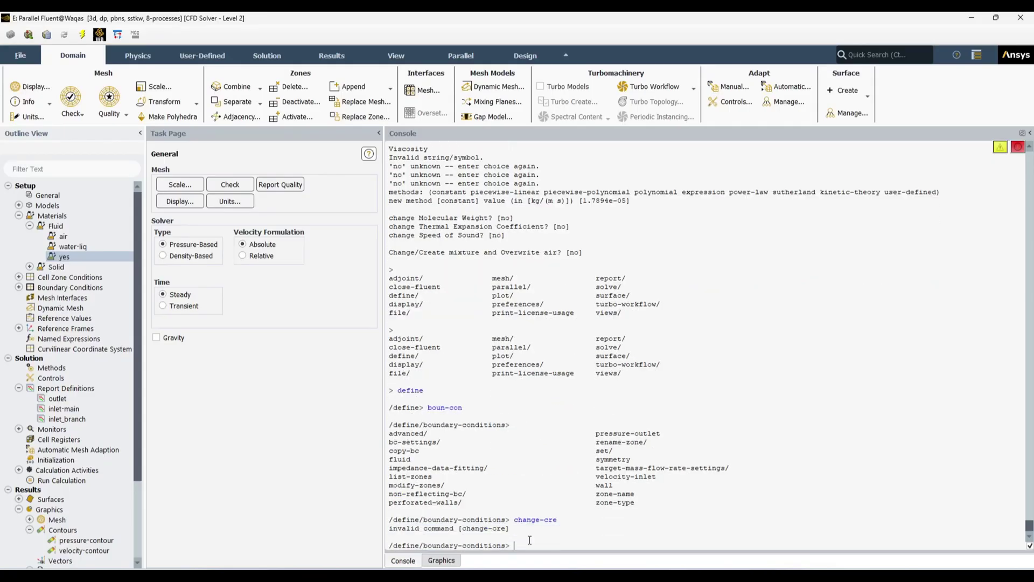
- Quit the boundary-conditions menu after rechecking the script, and list the commands available under define/materials
key(alt+Tab)
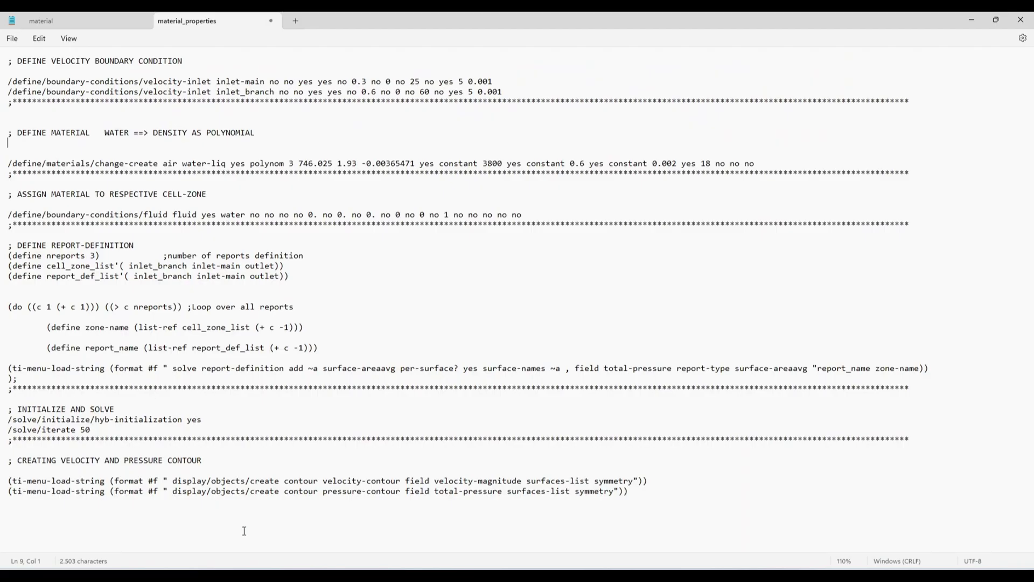
key(alt+Tab)
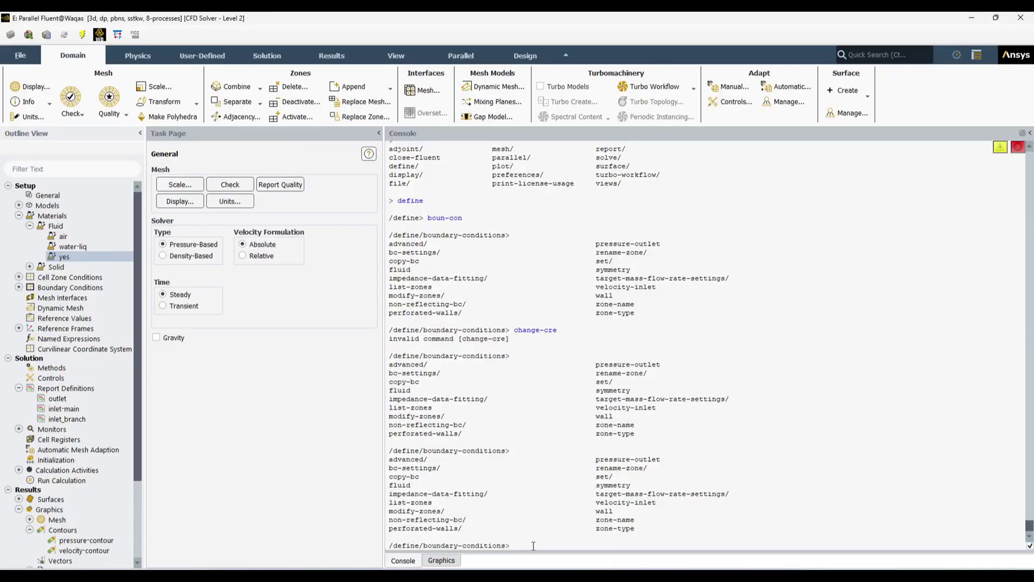
key(Return)
text(q)
key(Return)
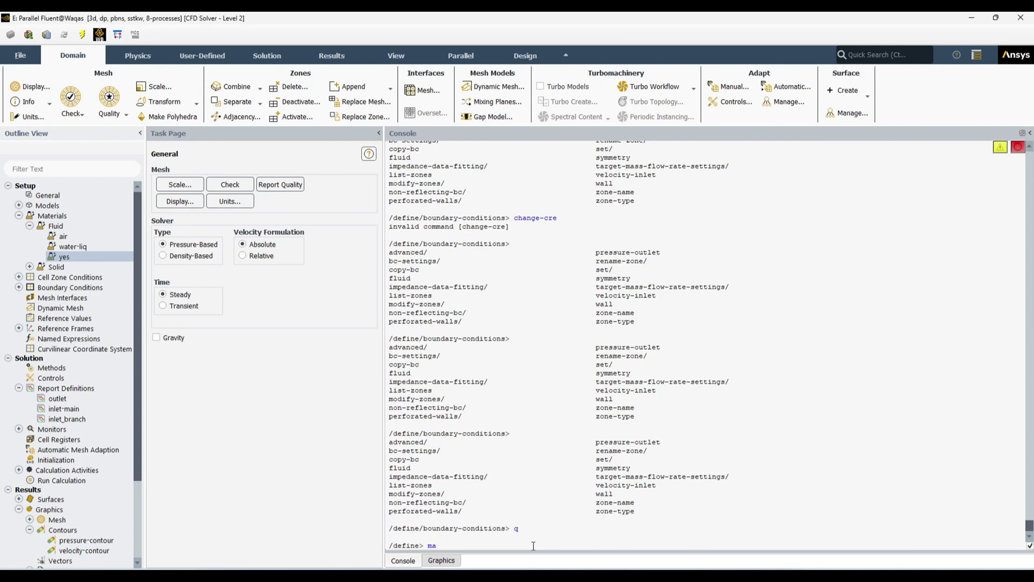
text(terial)
key(Return)
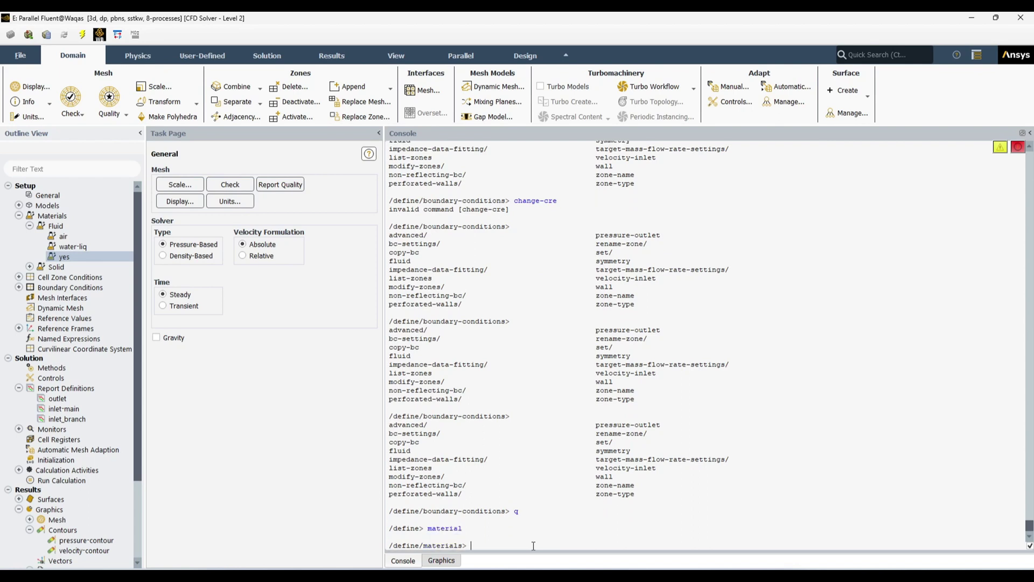
key(Return)
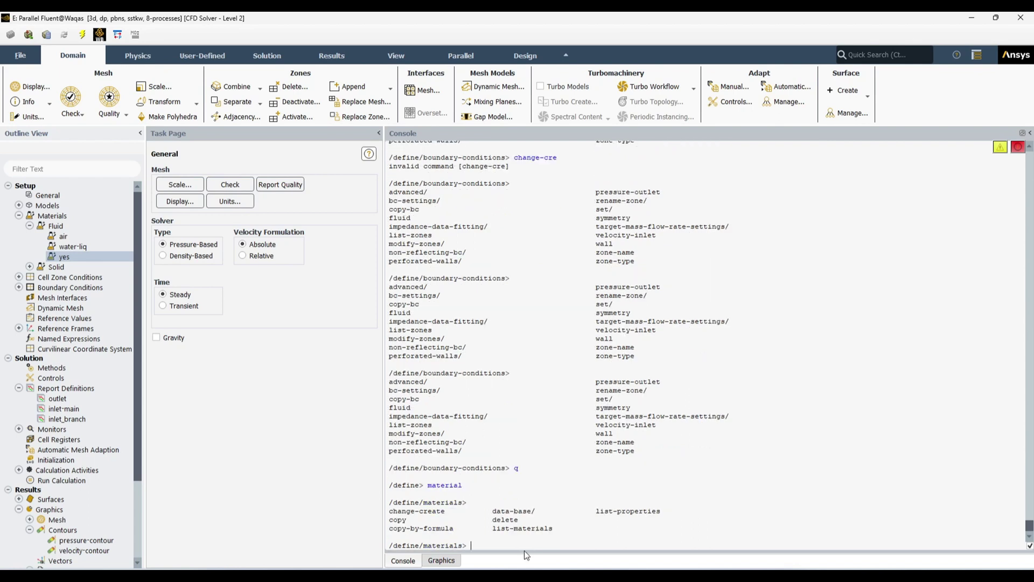
- Try to delete the water-liq material with del water-liq and examine the console's response
drag(492, 520, 518, 520)
click(488, 540)
text(del water-liq)
key(Return)
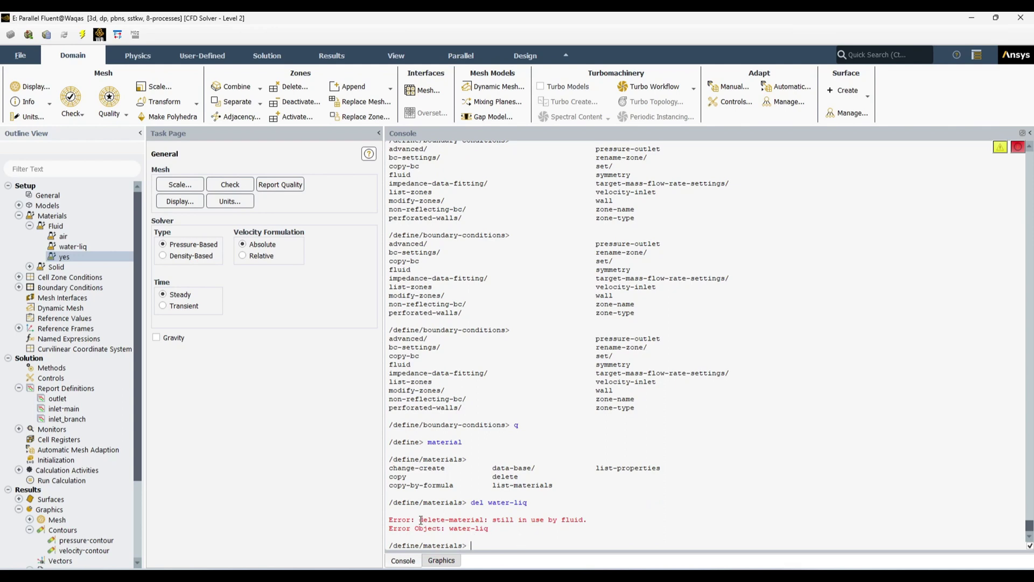
drag(421, 520, 516, 528)
click(516, 528)
mouse_move(493, 520)
mouse_down()
mouse_move(527, 520)
mouse_move(489, 529)
mouse_up()
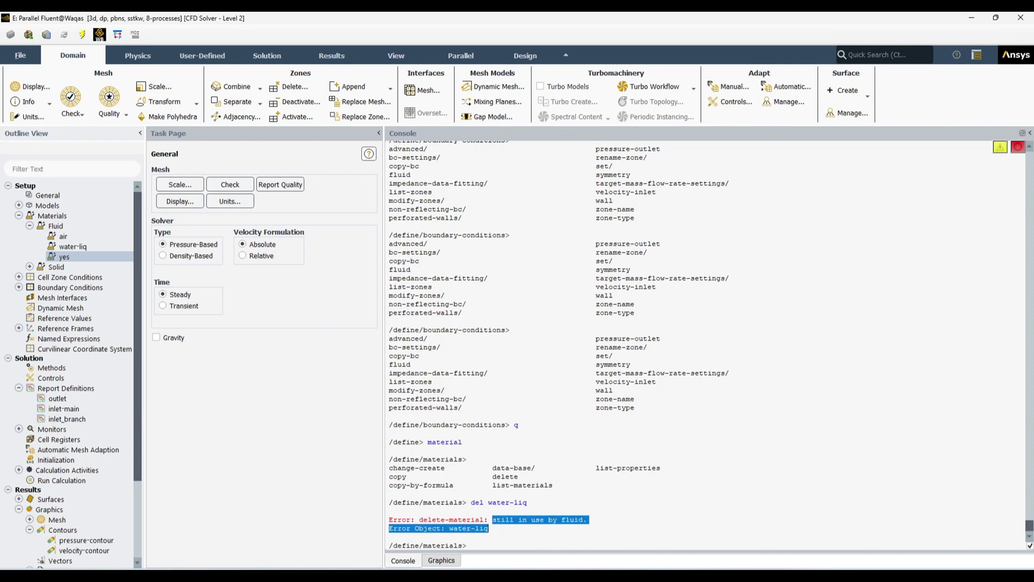
- Check which material is assigned to the fluid cell zone in its settings
click(19, 287)
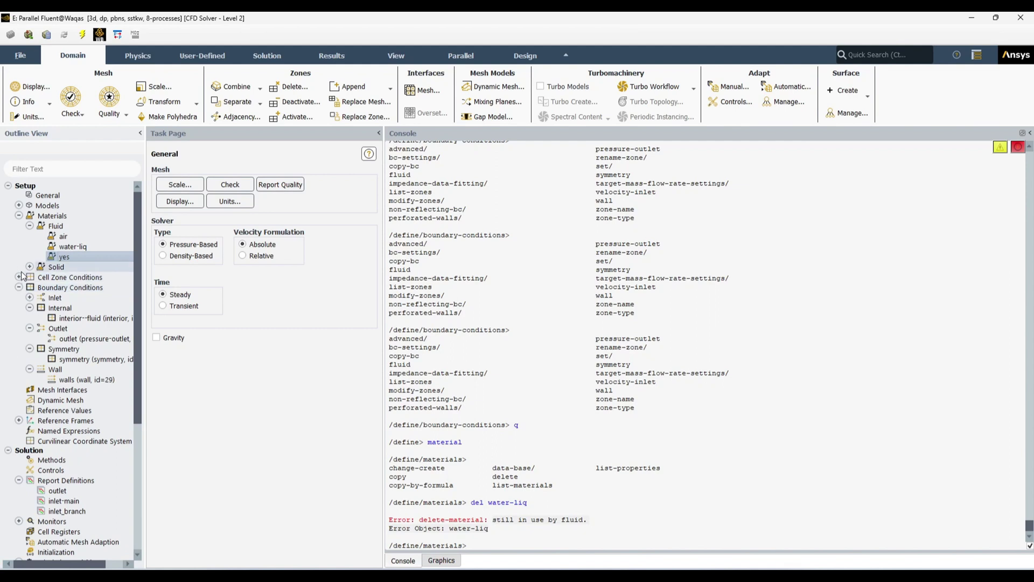
click(23, 267)
click(19, 277)
click(29, 288)
double_click(89, 297)
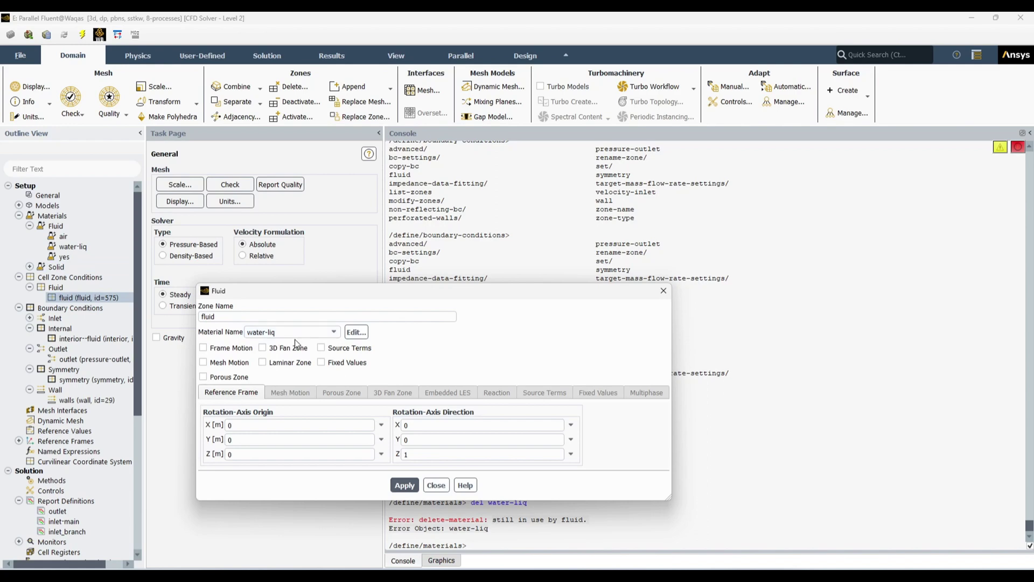
click(436, 486)
- Delete the material named yes by running del yes in the console's materials menu
click(483, 545)
key(Up)
key(BackSpace)
key(BackSpace)
key(BackSpace)
key(BackSpace)
key(BackSpace)
key(BackSpace)
key(BackSpace)
key(BackSpace)
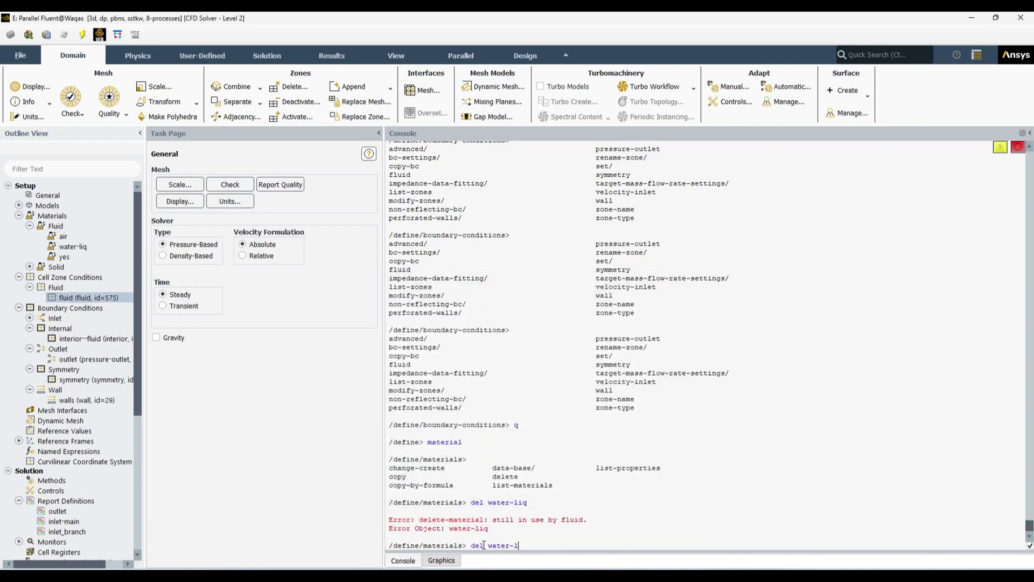
text(yes)
key(Return)
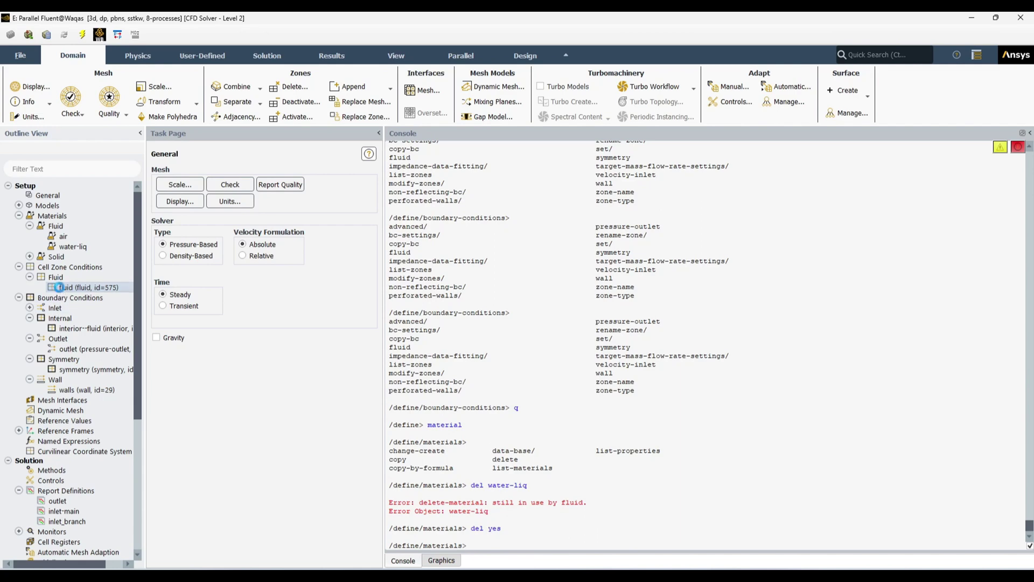
- Review the materials selectable for the fluid cell zone and close its settings without applying a change
double_click(61, 287)
click(332, 332)
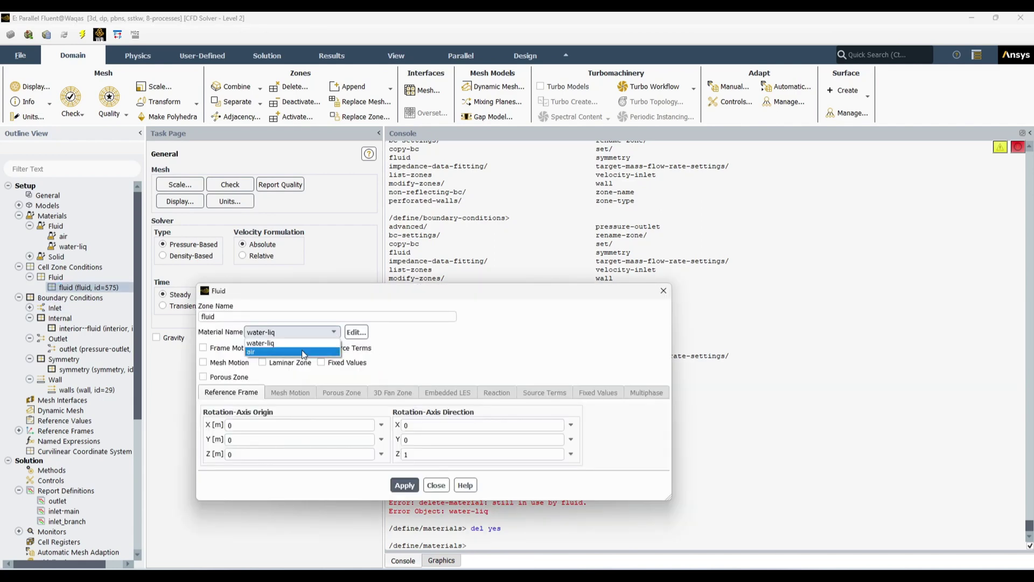
click(506, 338)
click(667, 296)
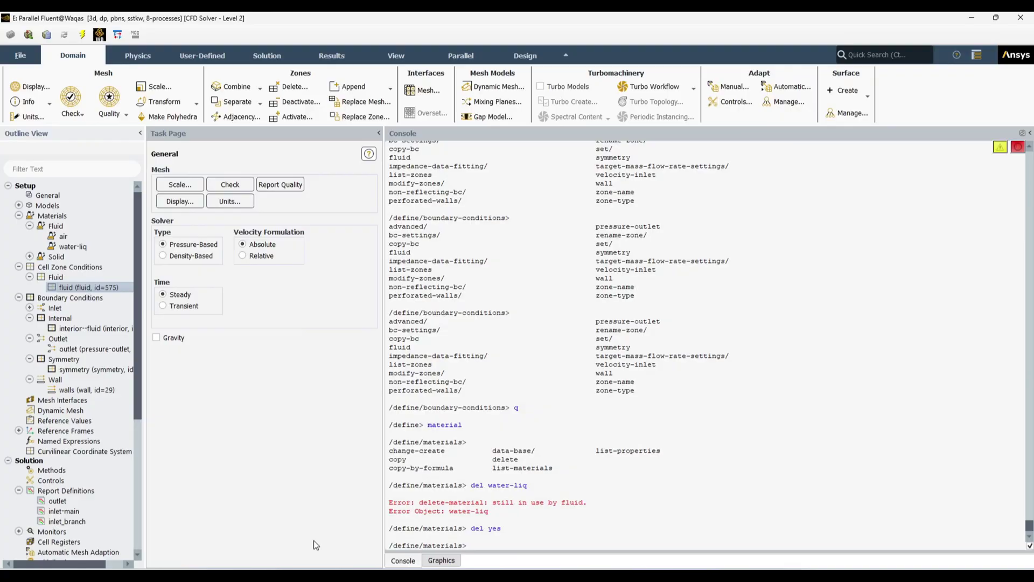
- Copy the define/boundary-conditions/fluid command that assigns the cell-zone material from the script
key(alt+Tab)
click(37, 215)
key(Home)
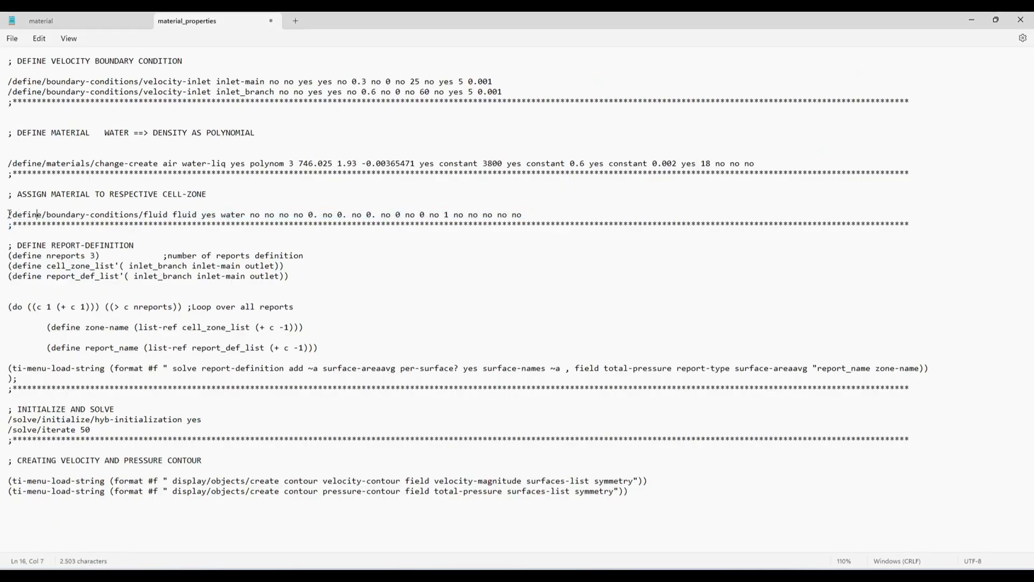
key(shift+End)
key(ctrl+c)
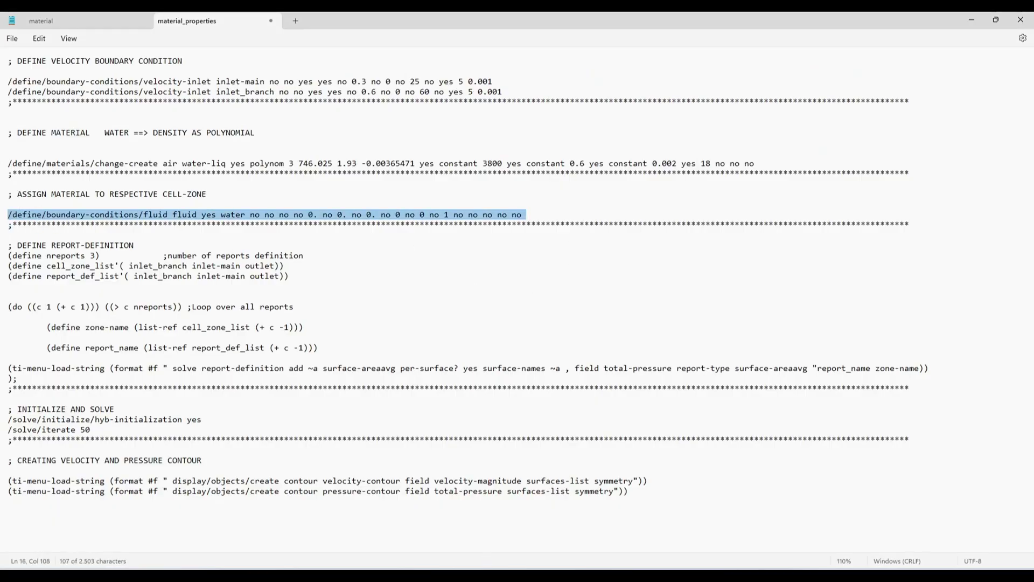
- Switch to Fluent, return the console to its root menu, and paste the copied fluid cell-zone command
key(alt+Tab)
text(q)
key(Return)
text(q)
key(Return)
key(ctrl+v)
- Replace water with air in the pasted command, check the zone's current material, and run the command
click(583, 545)
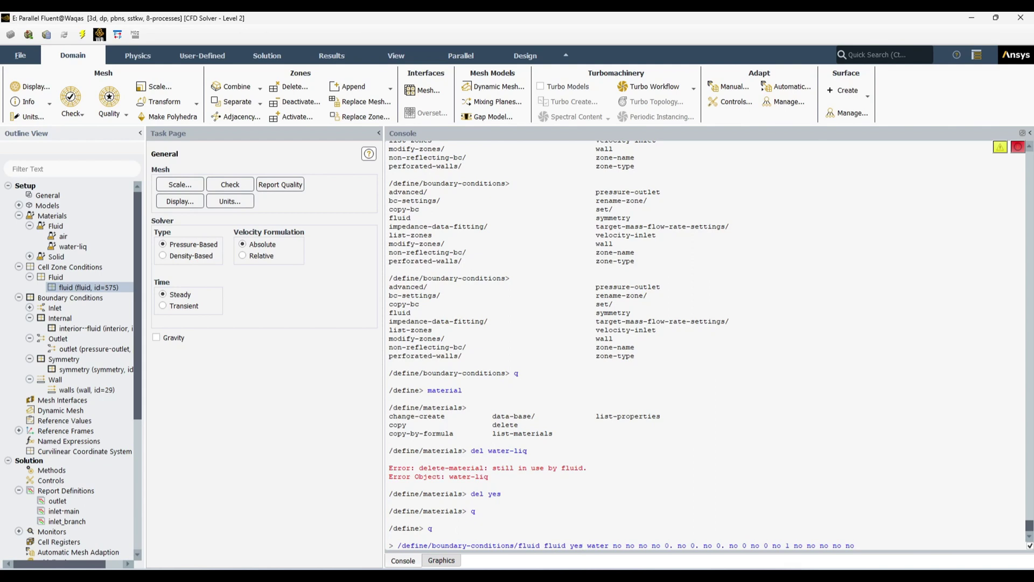
drag(587, 545, 609, 545)
text(air)
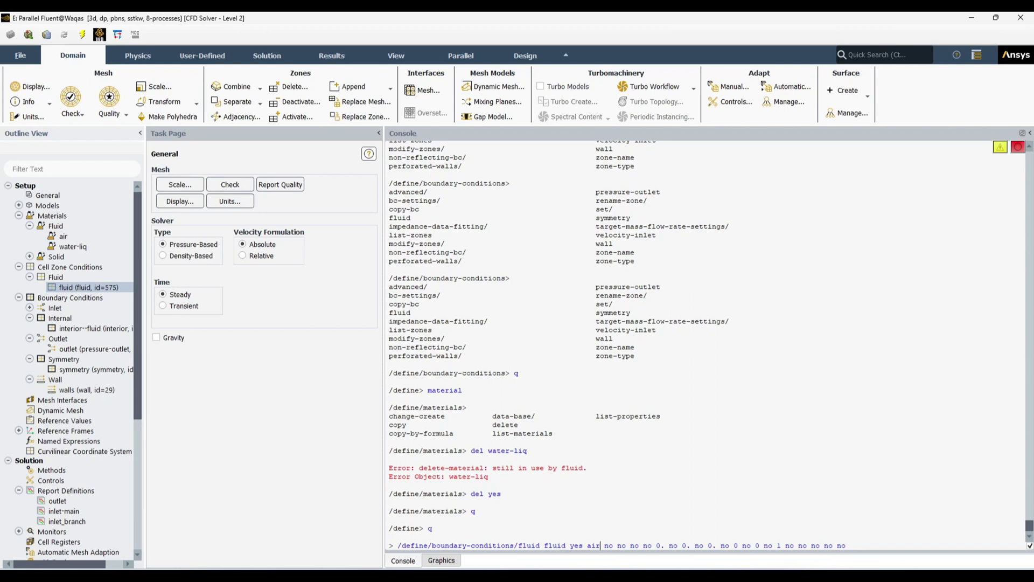
double_click(88, 289)
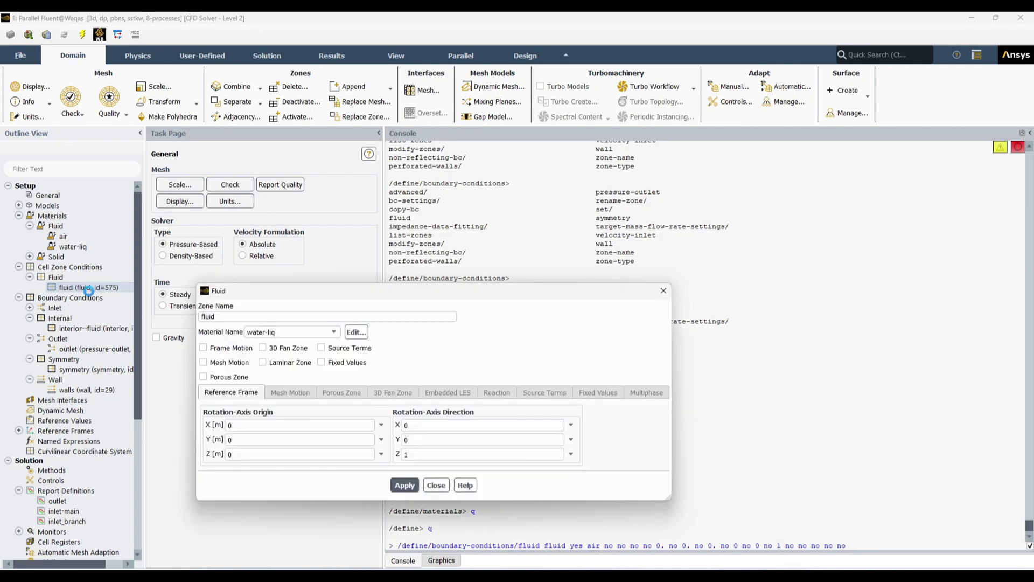
click(664, 291)
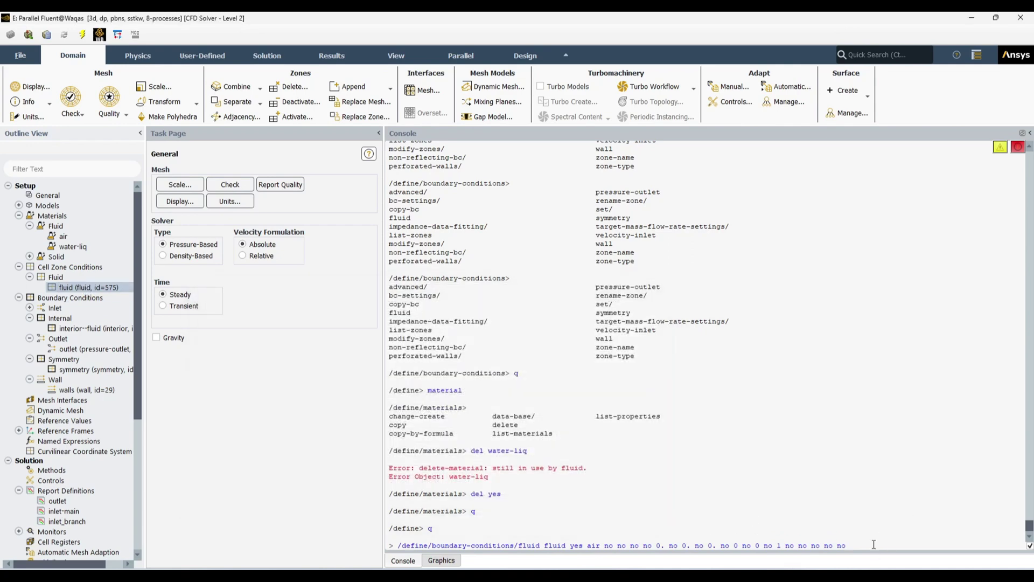
key(Return)
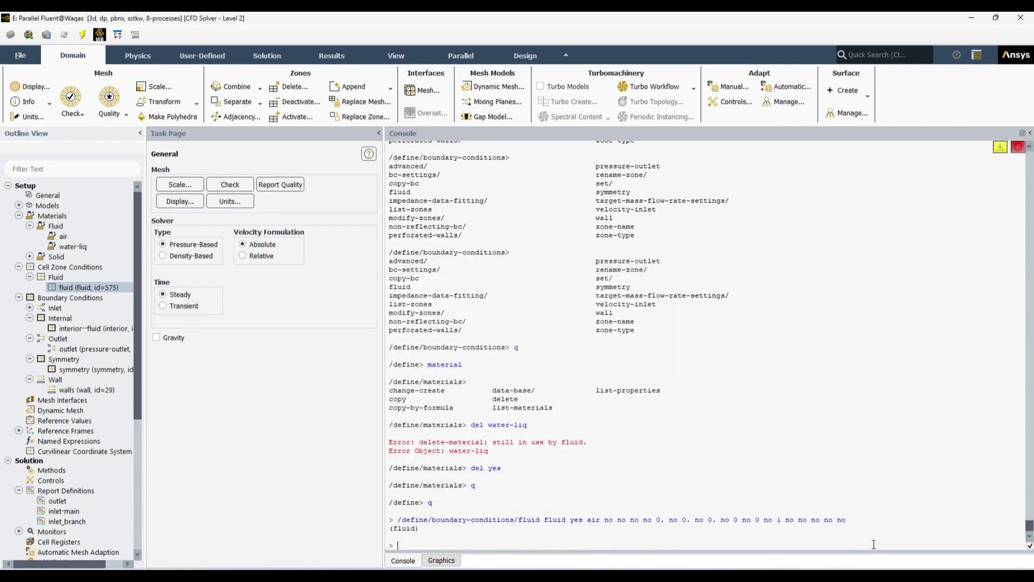
- Check the fluid cell zone's assigned material, and delete water-liq by running define material del water-liq
double_click(111, 290)
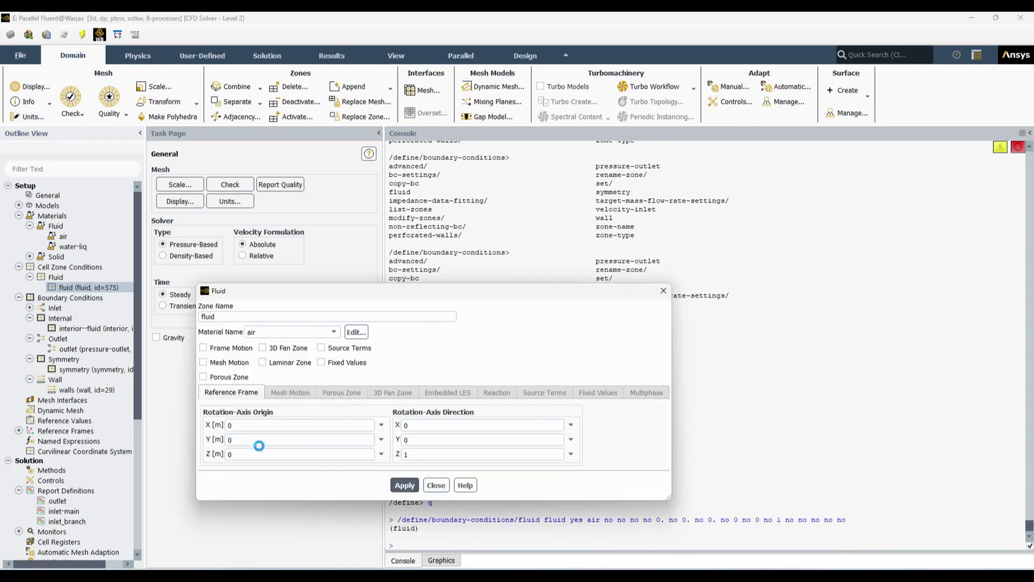
click(663, 291)
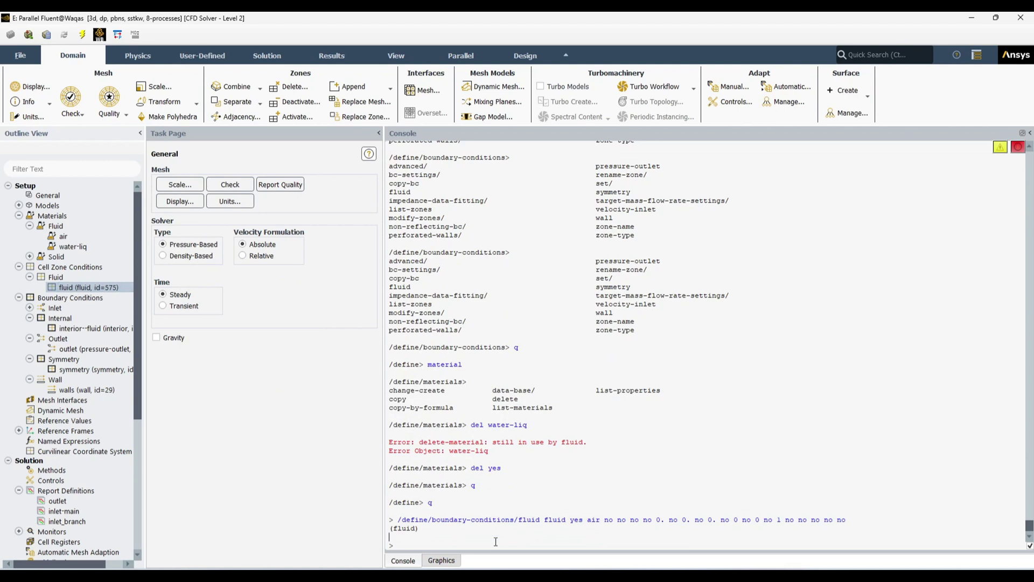
text(define materiall water-l)
key(Return)
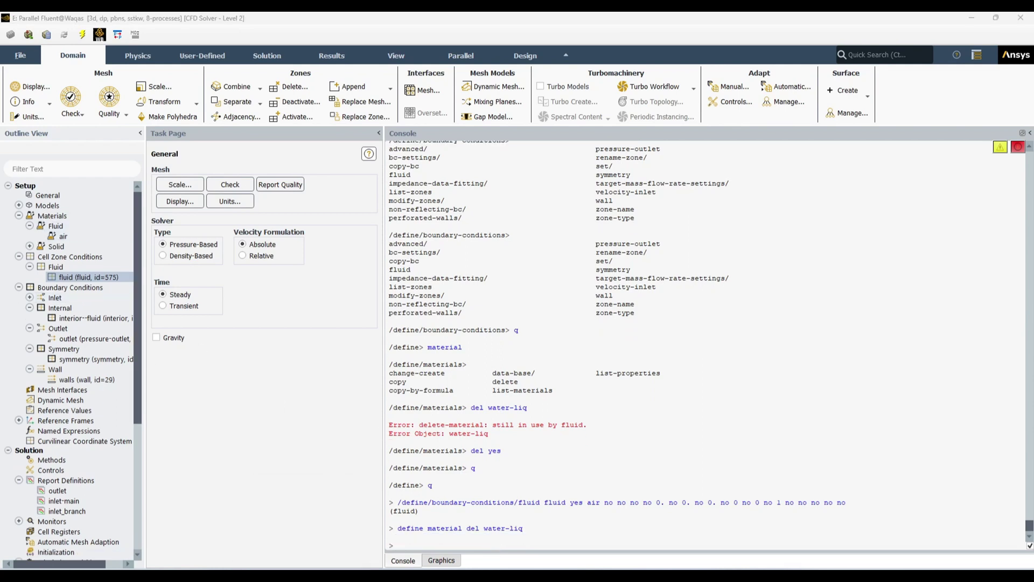
- Switch to the Notepad script and duplicate the fluid cell-zone assignment command beneath the DEFINE MATERIAL heading
click(307, 525)
click(262, 163)
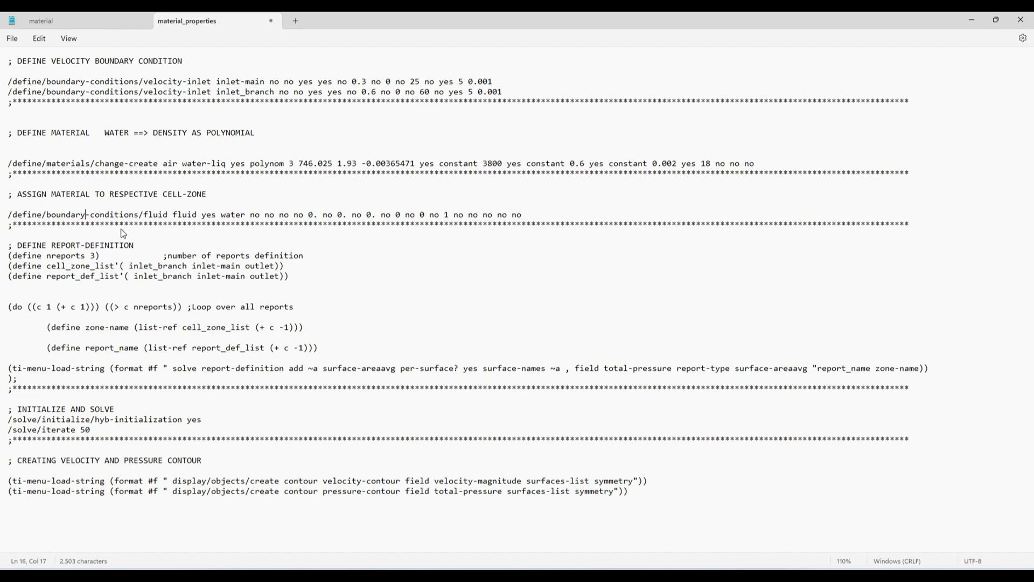
key(Down)
key(shift+Down)
key(ctrl+c)
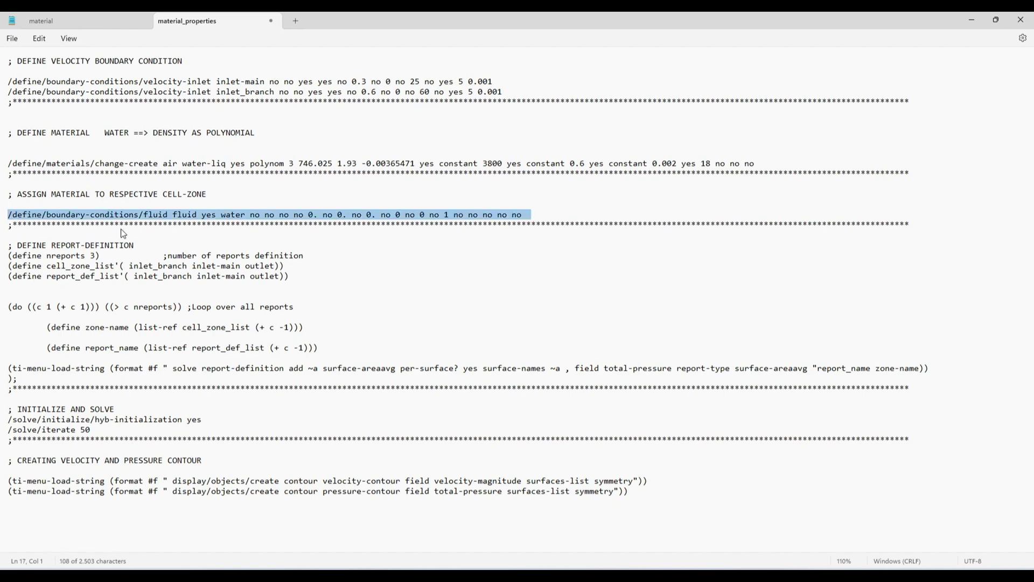
key(Up)
key(Up)
key(Up)
key(Up)
key(Return)
key(Up)
key(Up)
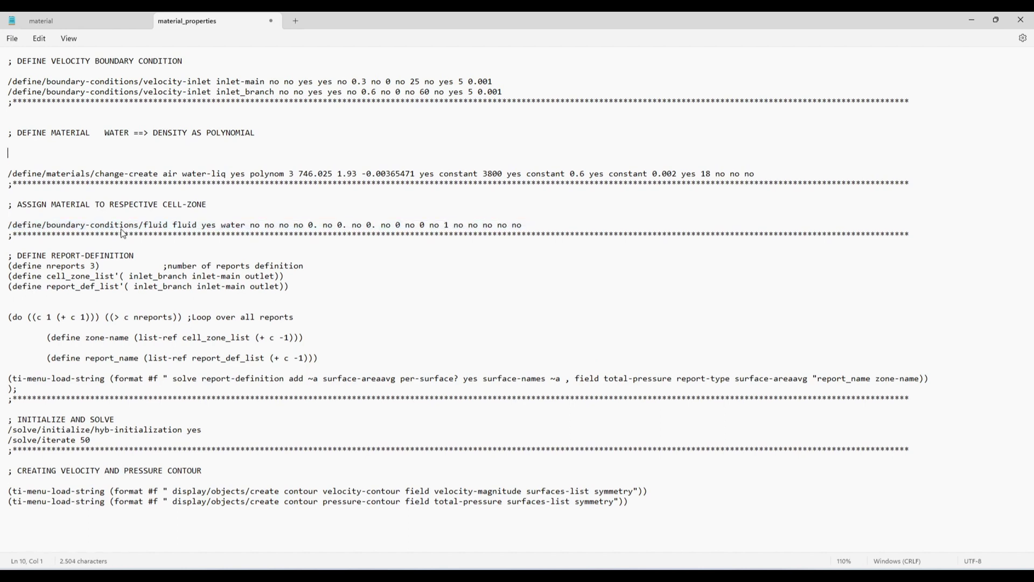
key(ctrl+v)
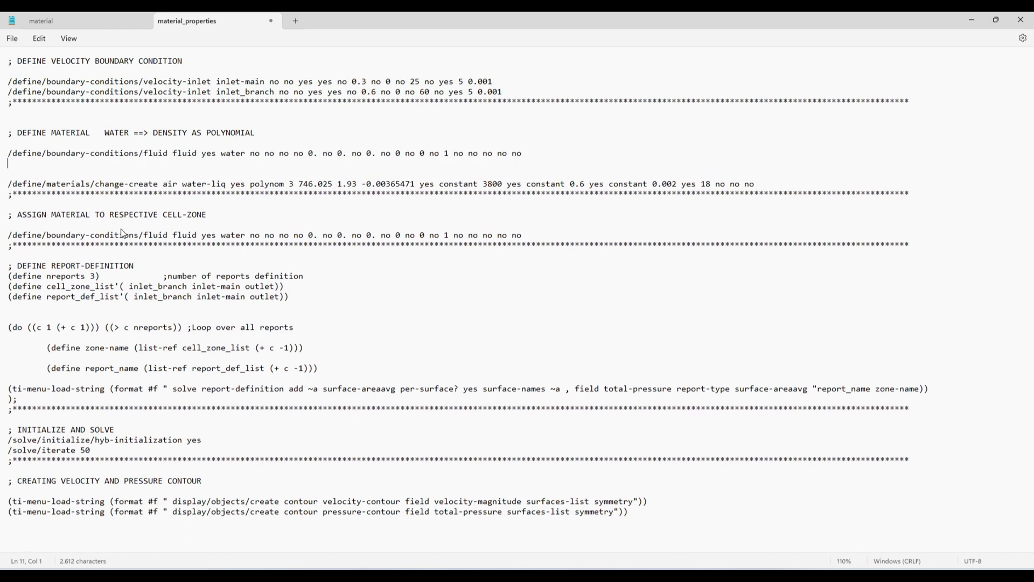
- Change the material from water to air in the duplicated cell-zone command beneath the DEFINE MATERIAL heading
key(Up)
key(ctrl+Right)
key(ctrl+Right)
key(ctrl+Right)
key(ctrl+Right)
key(ctrl+Right)
key(ctrl+Right)
key(ctrl+Right)
key(ctrl+Right)
key(ctrl+Right)
key(ctrl+Right)
key(shift+Right)
key(shift+Right)
key(shift+Right)
key(shift+Right)
key(shift+Right)
text(air)
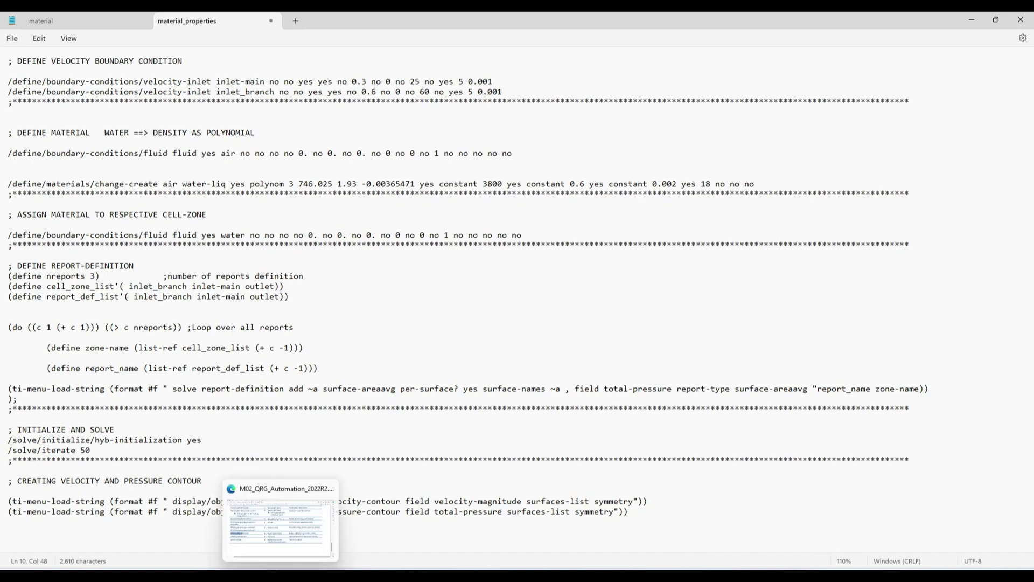
click(228, 542)
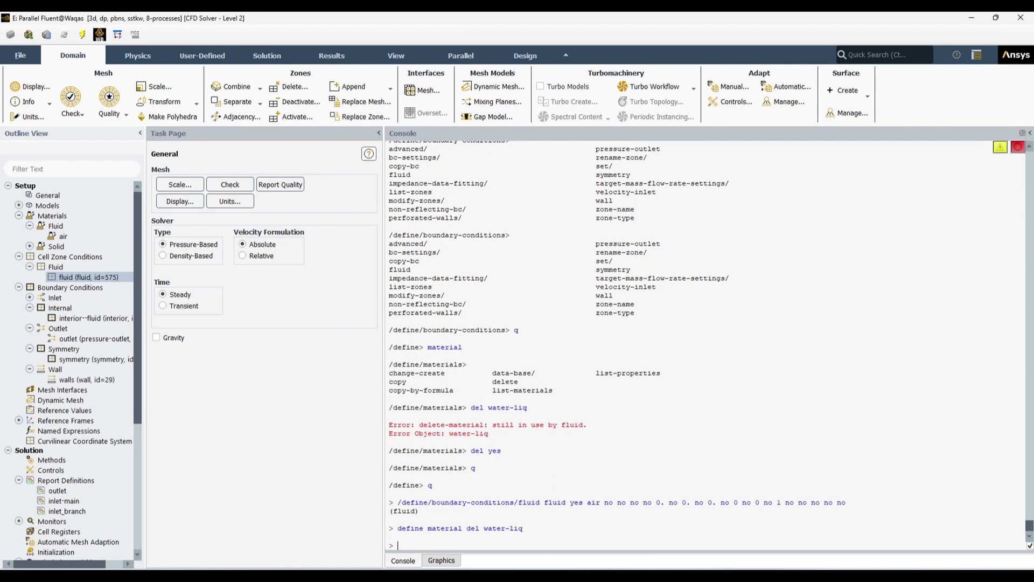
click(257, 528)
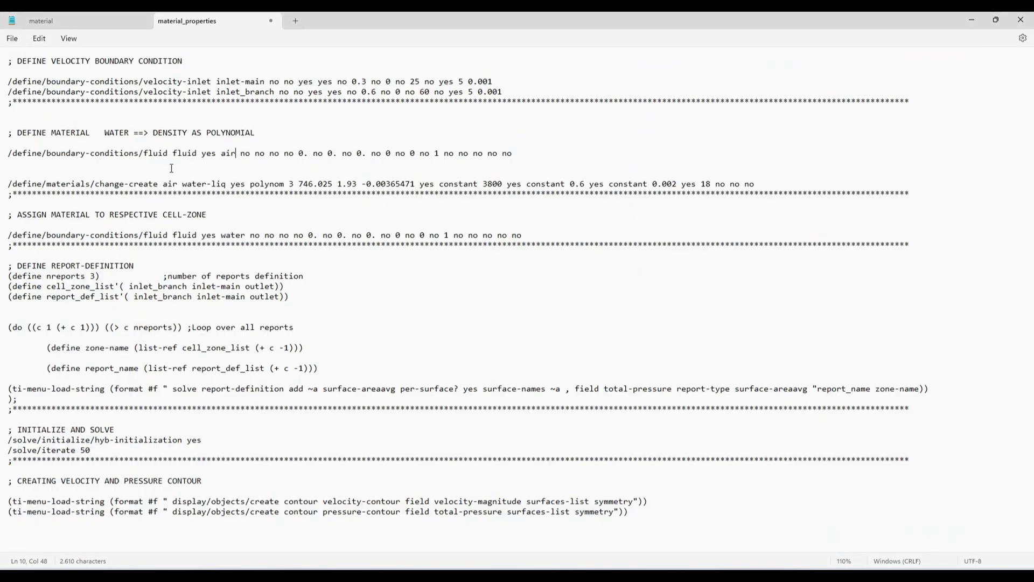
click(148, 154)
click(23, 153)
key(Up)
key(Up)
key(Up)
key(Up)
key(Up)
key(Up)
key(Up)
key(Up)
key(Up)
key(shift+Down)
key(shift+Down)
key(shift+Down)
key(shift+Down)
key(shift+Down)
key(shift+Down)
key(shift+Down)
key(shift+Down)
key(shift+Down)
key(shift+Down)
key(shift+Down)
key(shift+Down)
key(shift+Down)
key(shift+Down)
key(shift+Down)
key(shift+Down)
key(shift+Down)
key(shift+Down)
key(shift+Down)
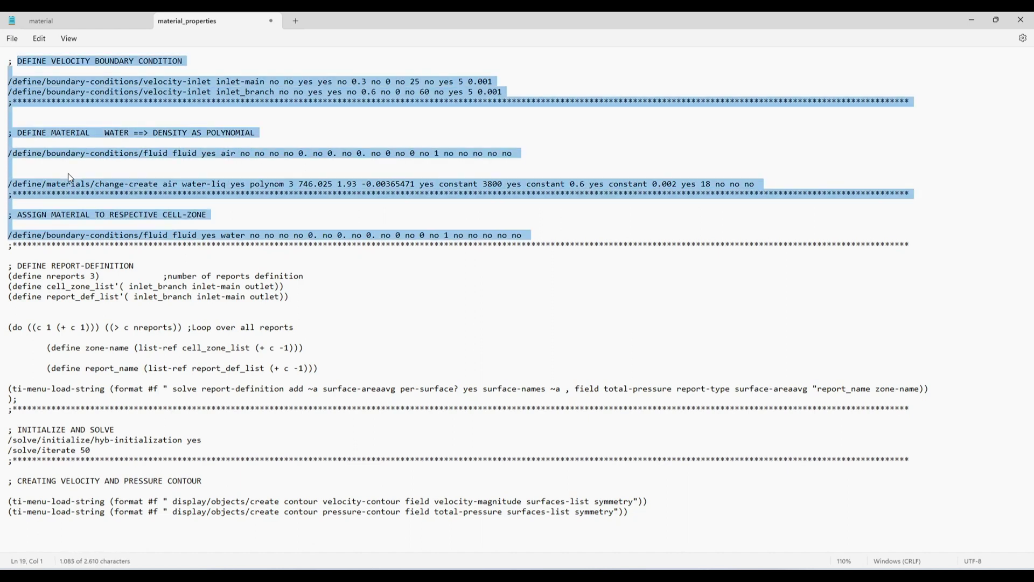
key(ctrl+Home)
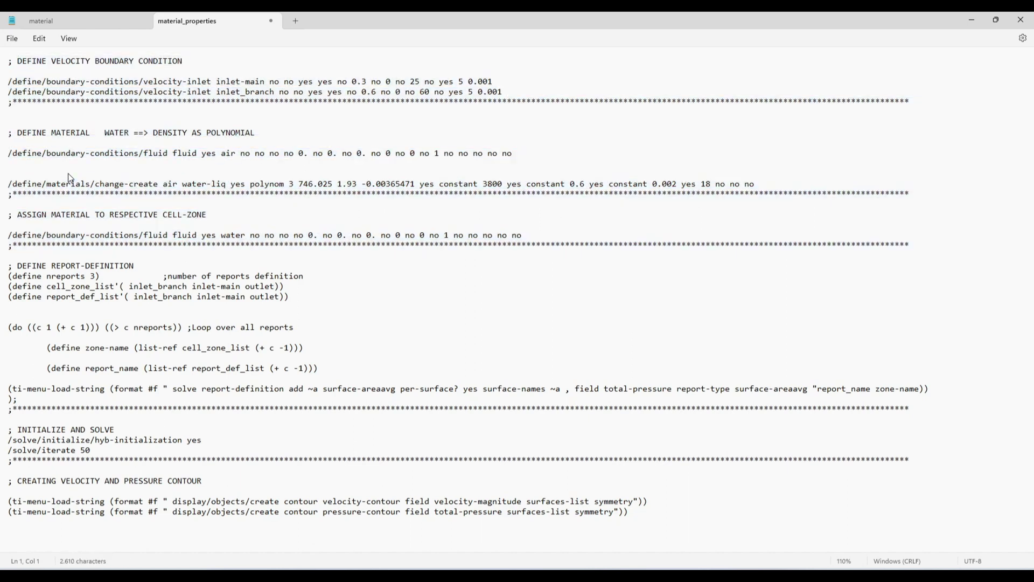
- Copy the script from the DEFINE MATERIAL heading through the final cell-zone assignment command and run it in the Fluent console
drag(7, 132, 533, 237)
key(ctrl+c)
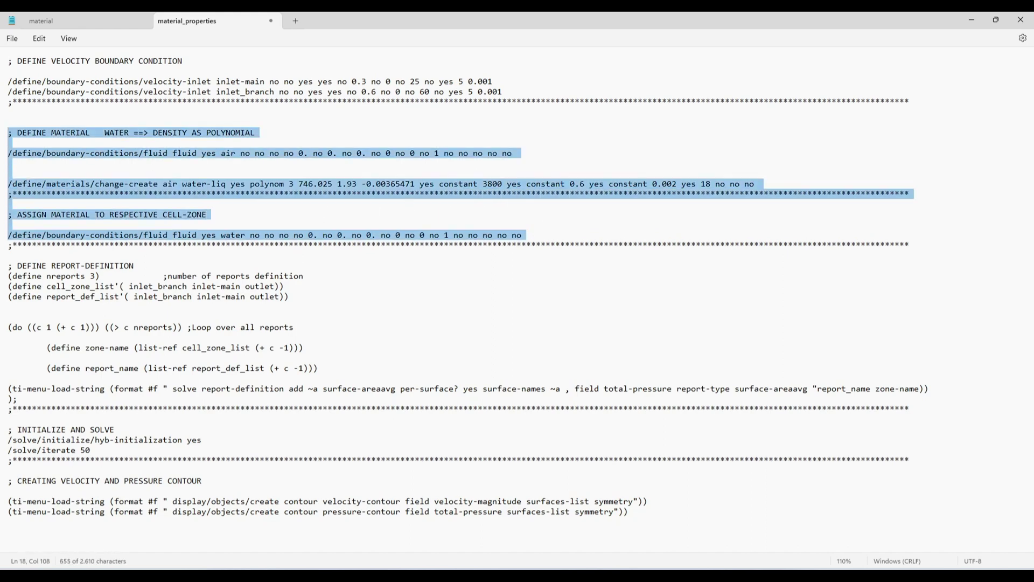
key(alt+Tab)
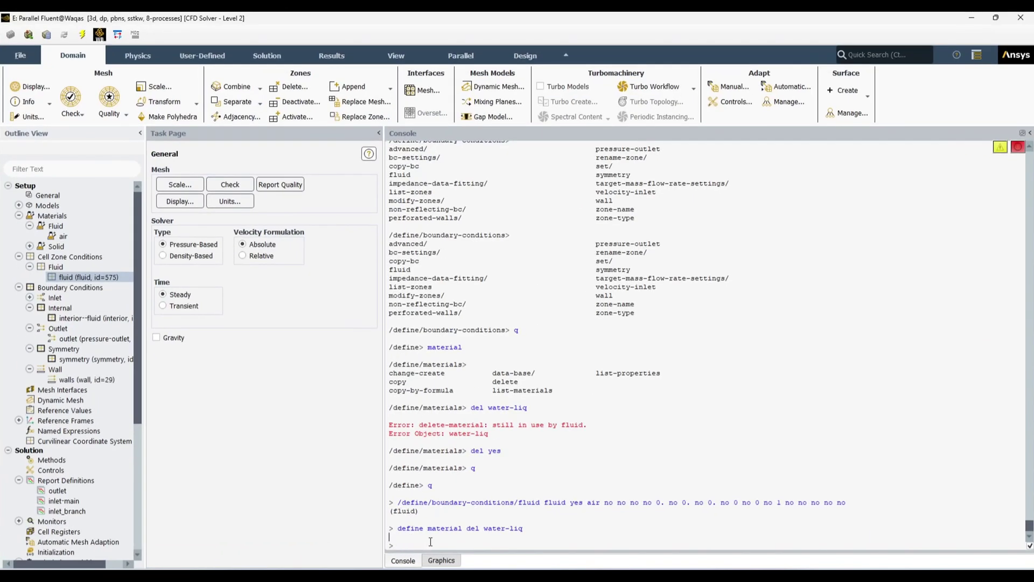
key(ctrl+v)
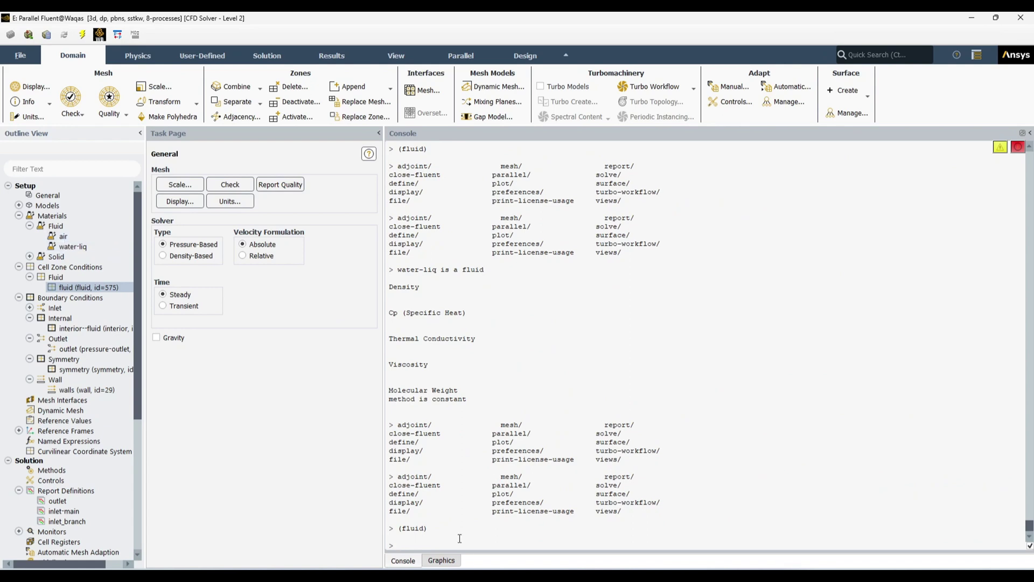
- Try running the same copied material and cell-zone script block a second time in the console
key(ctrl+v)
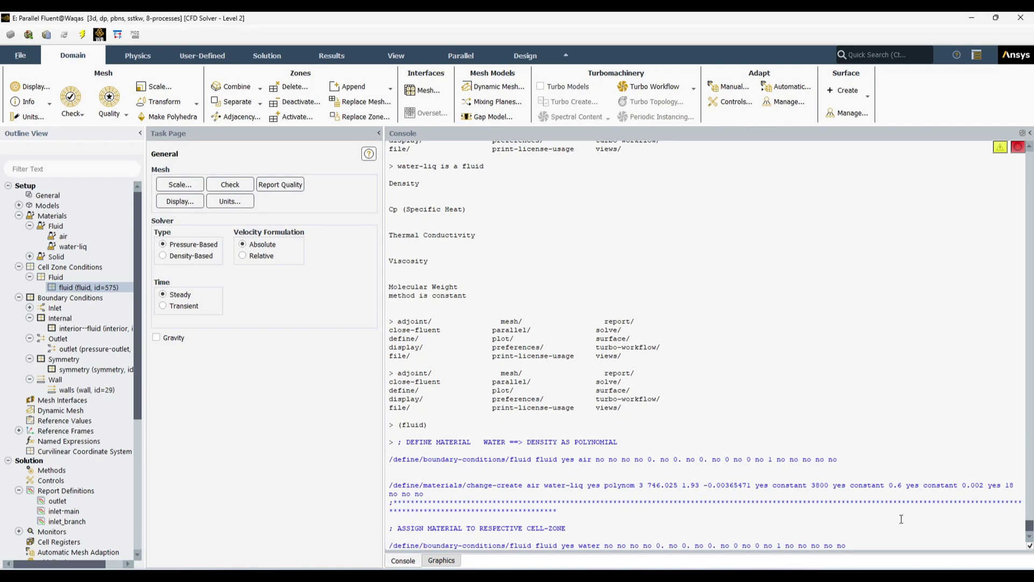
drag(863, 545, 297, 441)
key(Return)
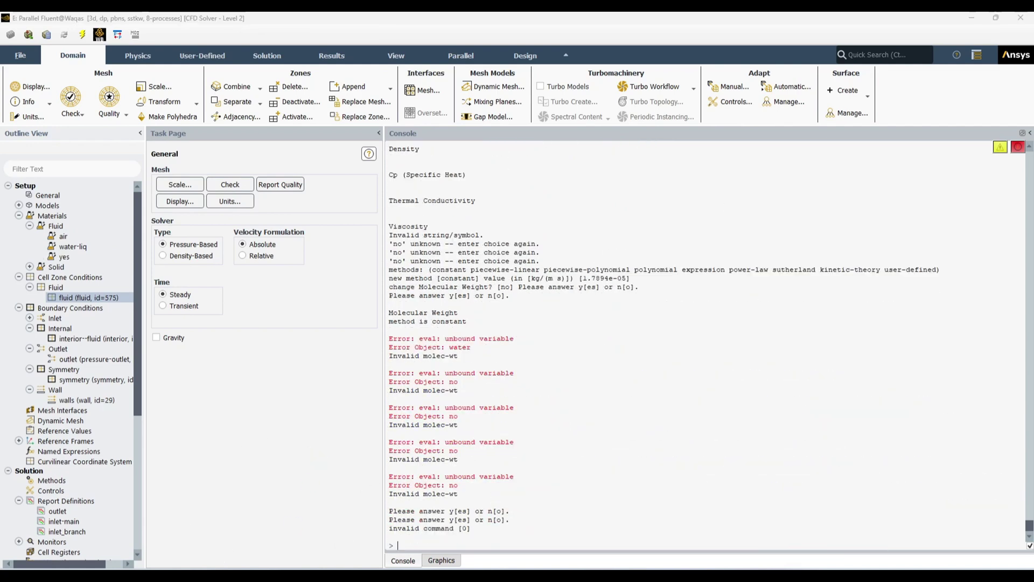
- In the Notepad script, add the line /define/materials/delete/ water-liq between the air assignment and the change-create command
key(alt+Tab)
click(164, 171)
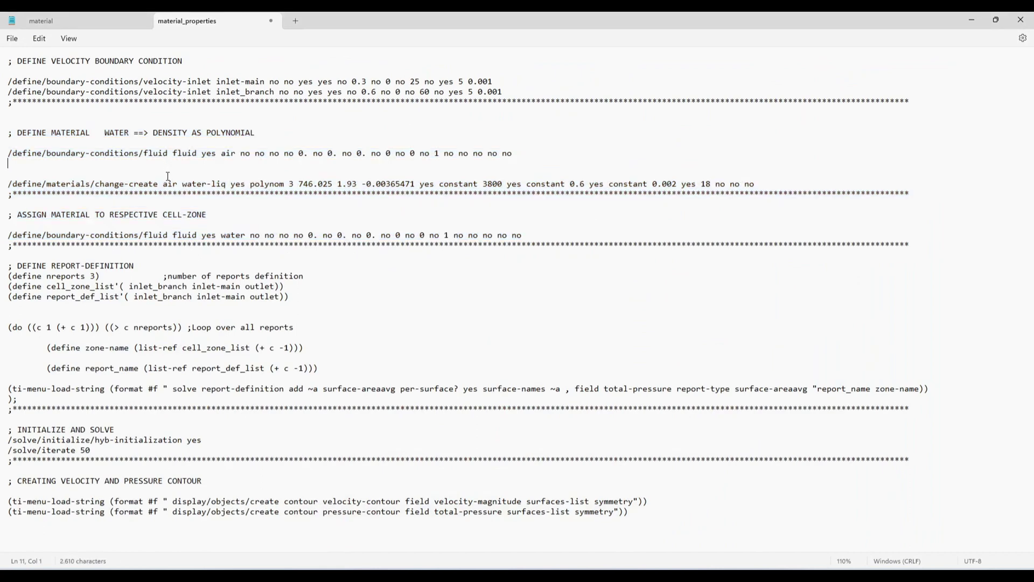
key(Return)
key(Down)
key(Down)
key(Down)
key(Down)
key(Up)
key(Up)
text(/define/materials/delet)
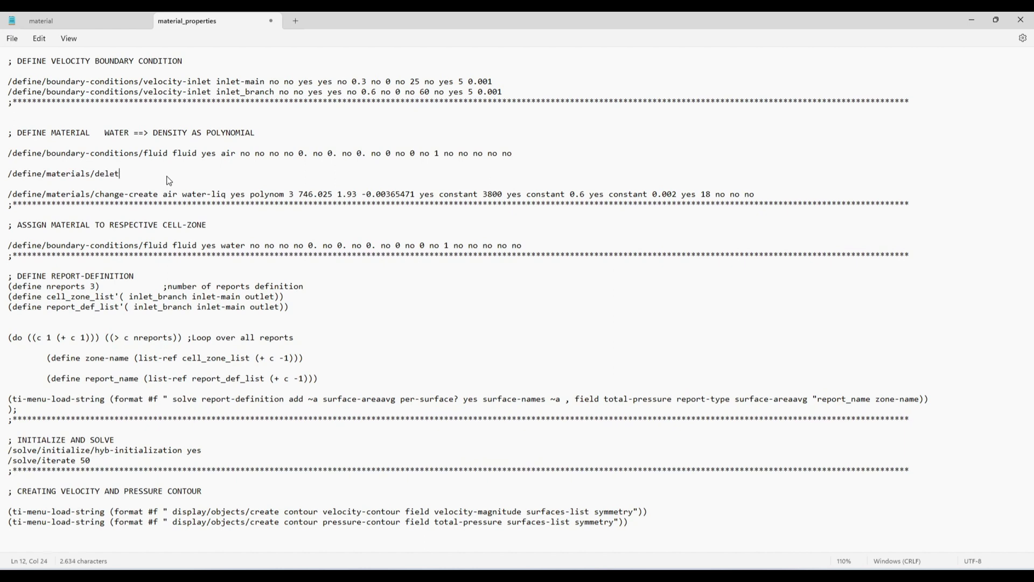
text(e/ water-liq)
- Copy the updated script from DEFINE MATERIAL through the separator after the cell-zone assignment and run it in the Fluent console
key(Up)
key(Up)
key(Up)
key(Up)
click(226, 192)
drag(7, 133, 943, 252)
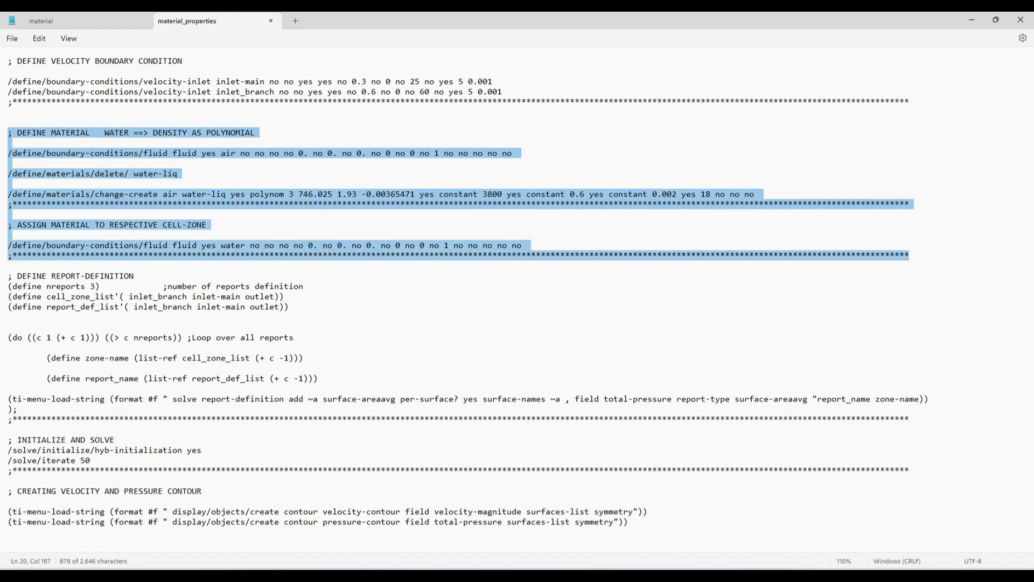
key(alt+Tab)
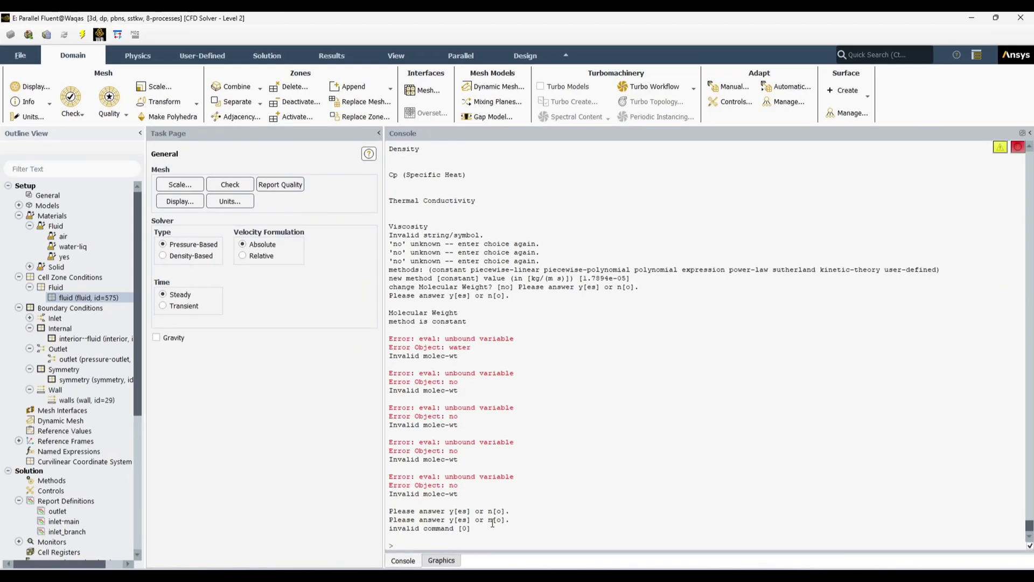
key(Return)
key(Return)
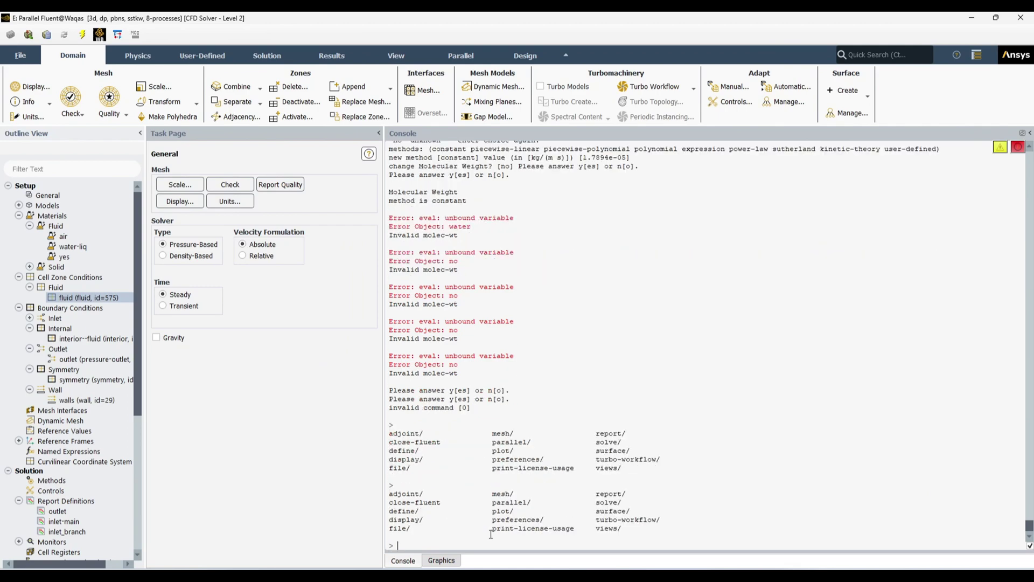
key(ctrl+v)
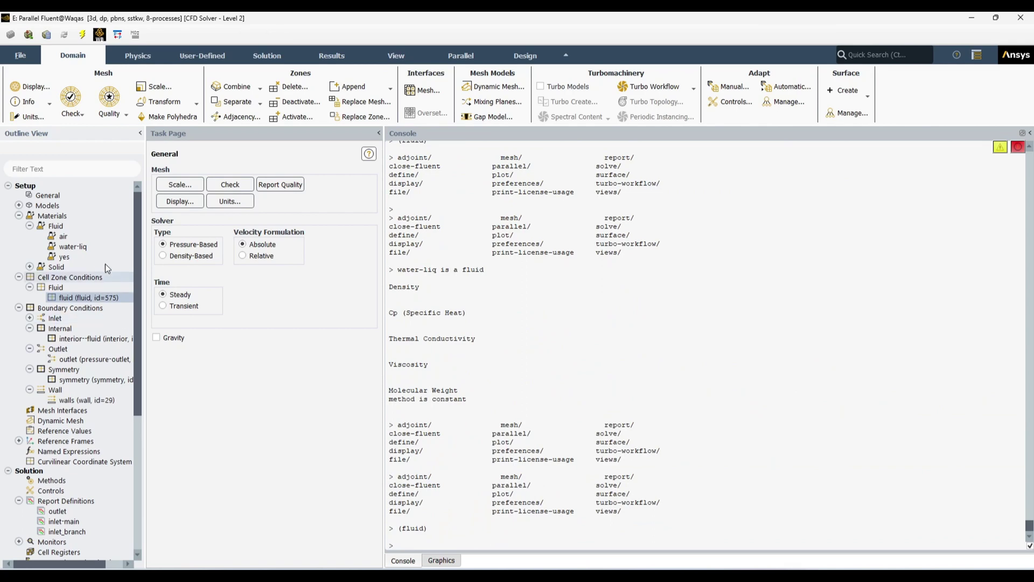
- Delete the material named yes from the fluid materials in the outline
right_click(66, 258)
click(85, 277)
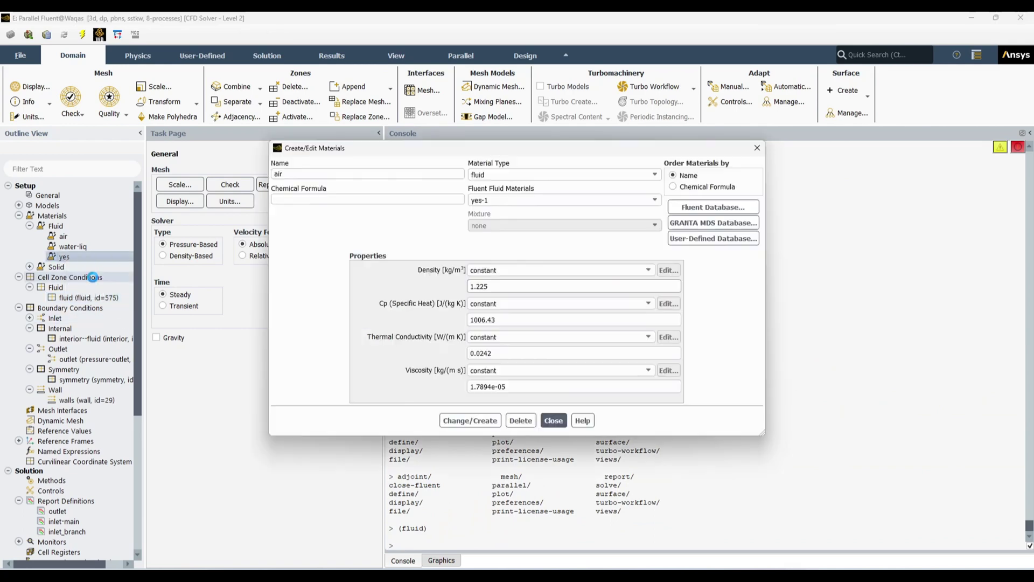
click(757, 148)
right_click(65, 258)
click(88, 288)
right_click(67, 246)
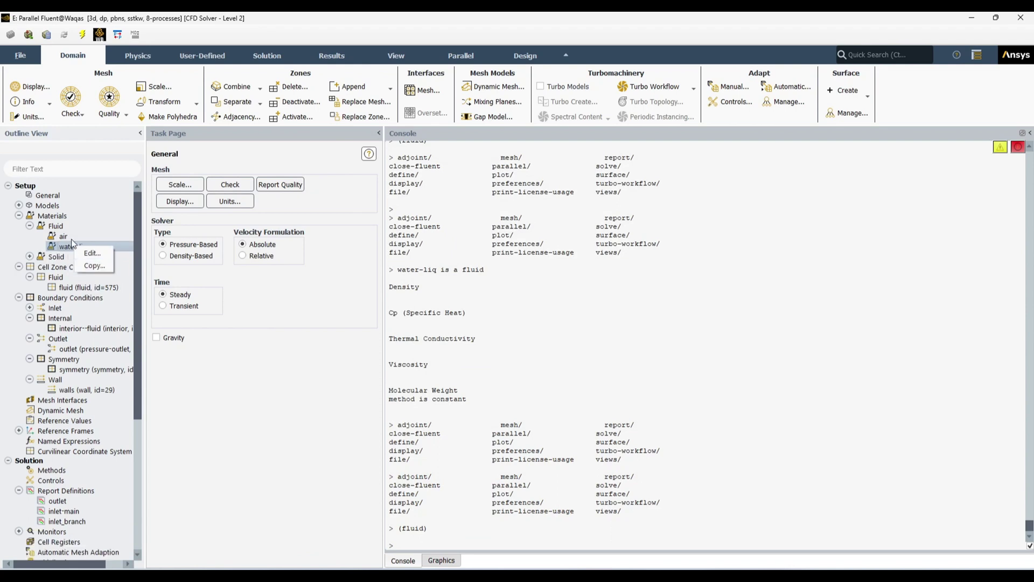
click(455, 563)
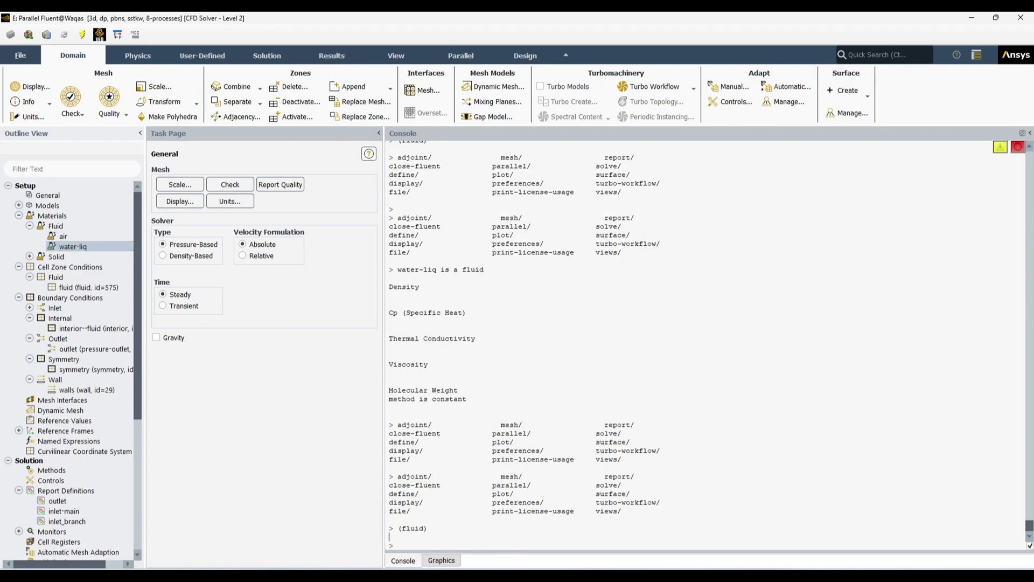
- Return to the Notepad script at the DEFINE REPORT-DEFINITION heading
click(364, 575)
click(383, 276)
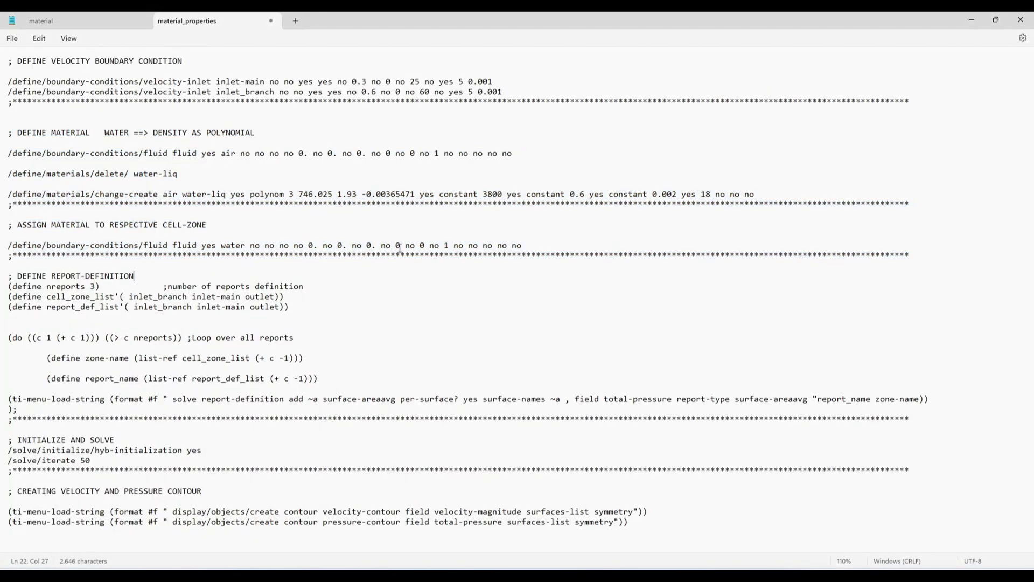